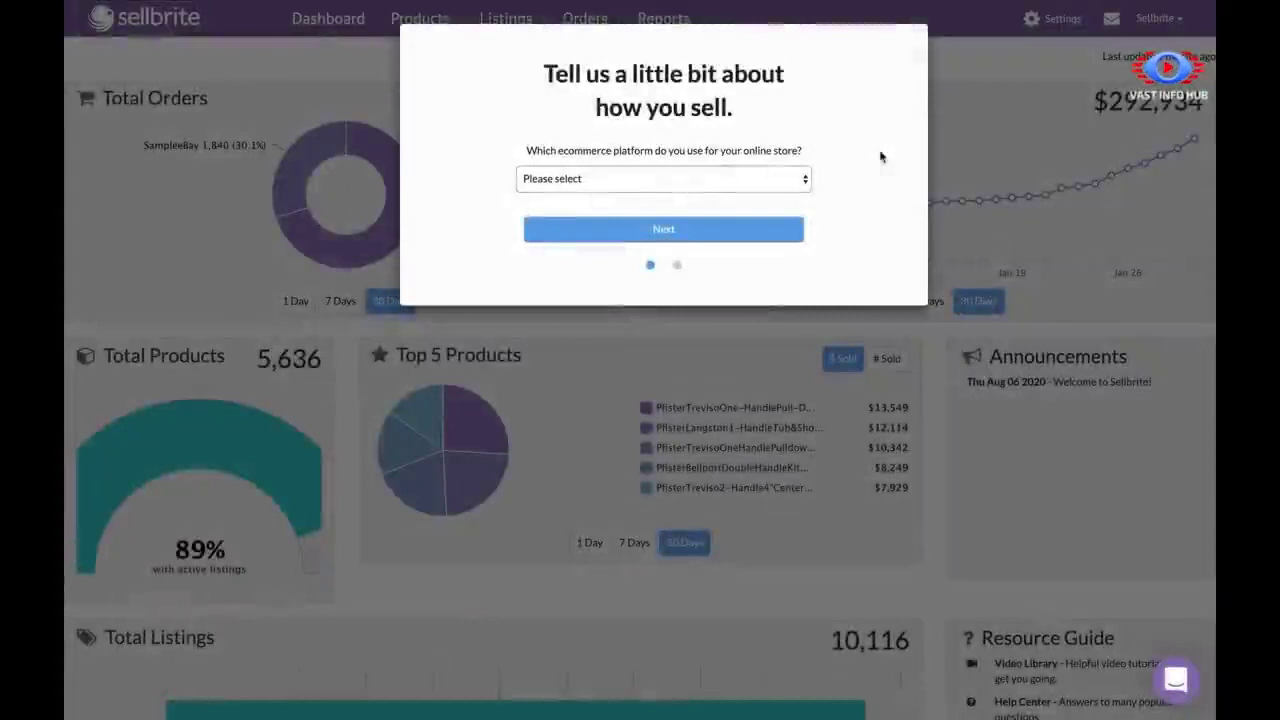
Step: Choose Sellbrite as the store platform in onboarding and continue to the Welcome dashboard
left_click(803, 181)
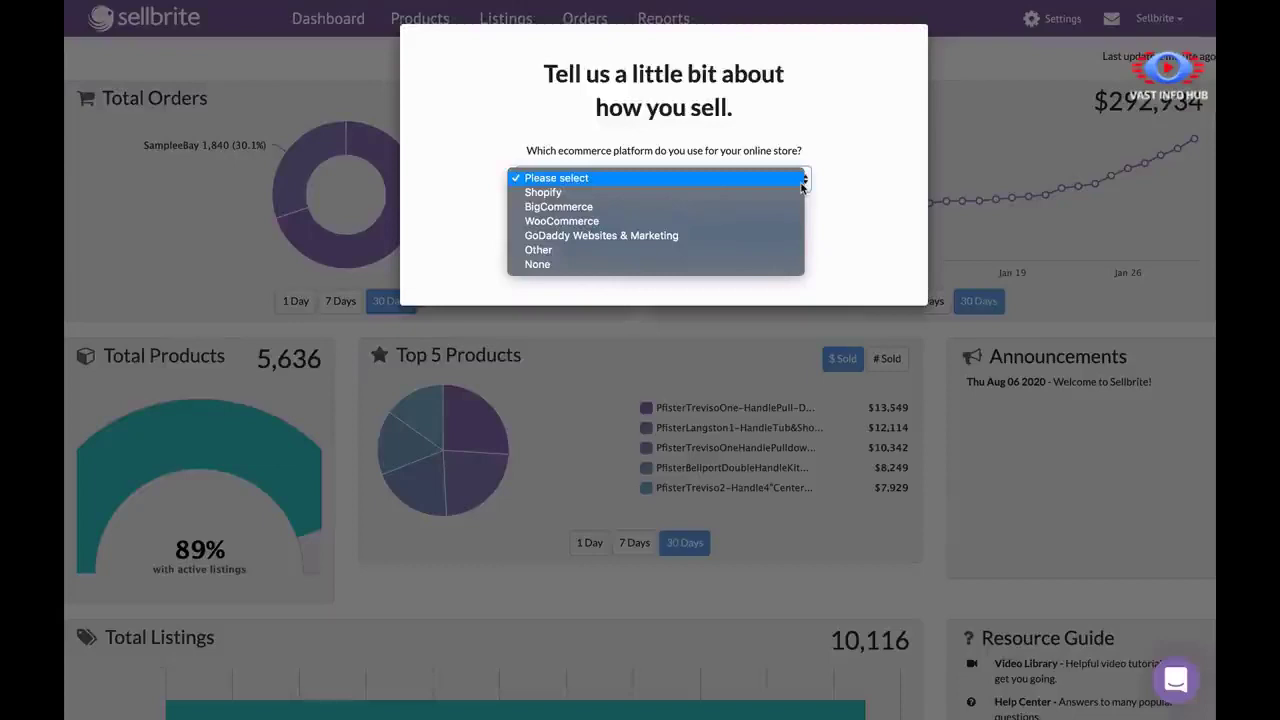
left_click(798, 192)
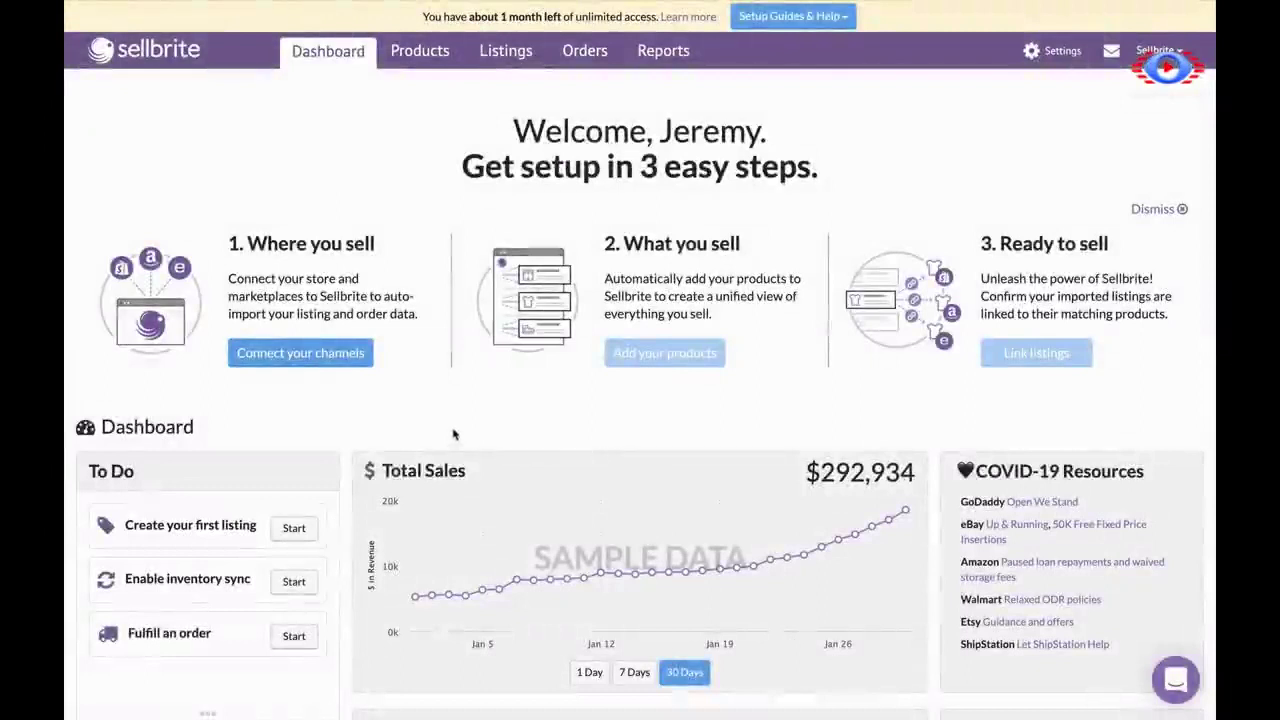
Step: Review the available sales channels in channel setup, then cancel without connecting any
left_click(354, 360)
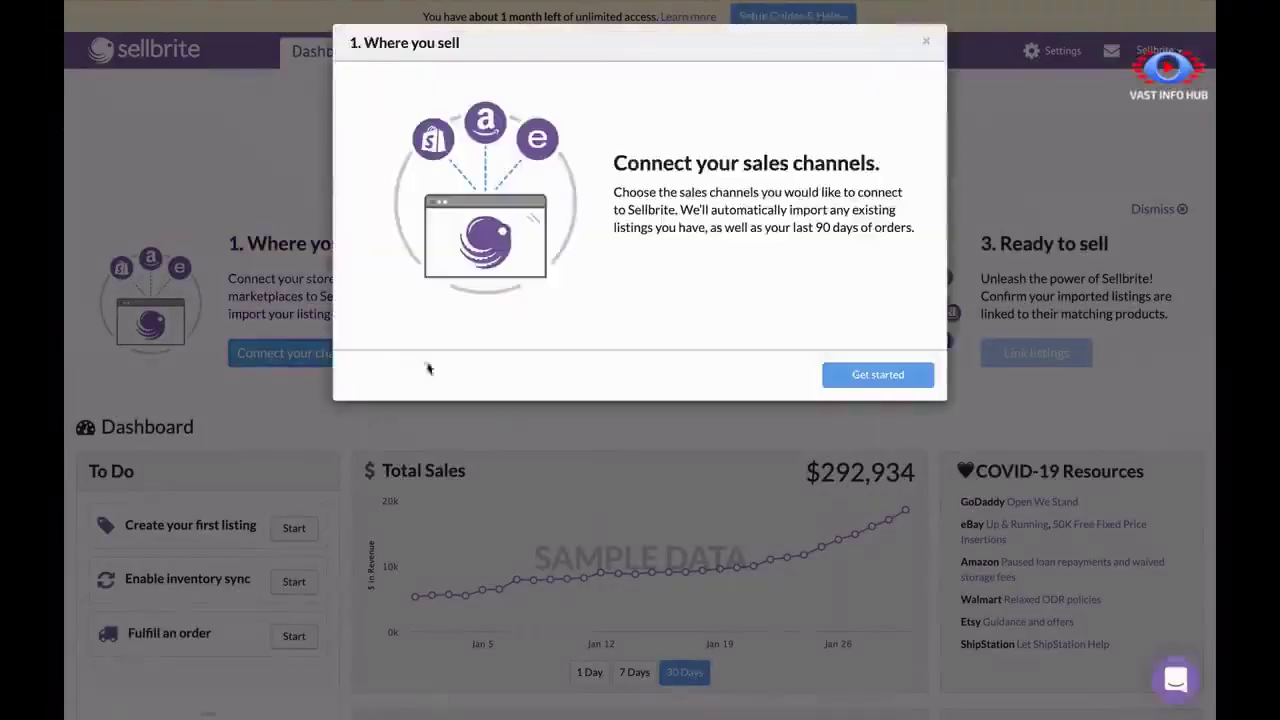
left_click(836, 376)
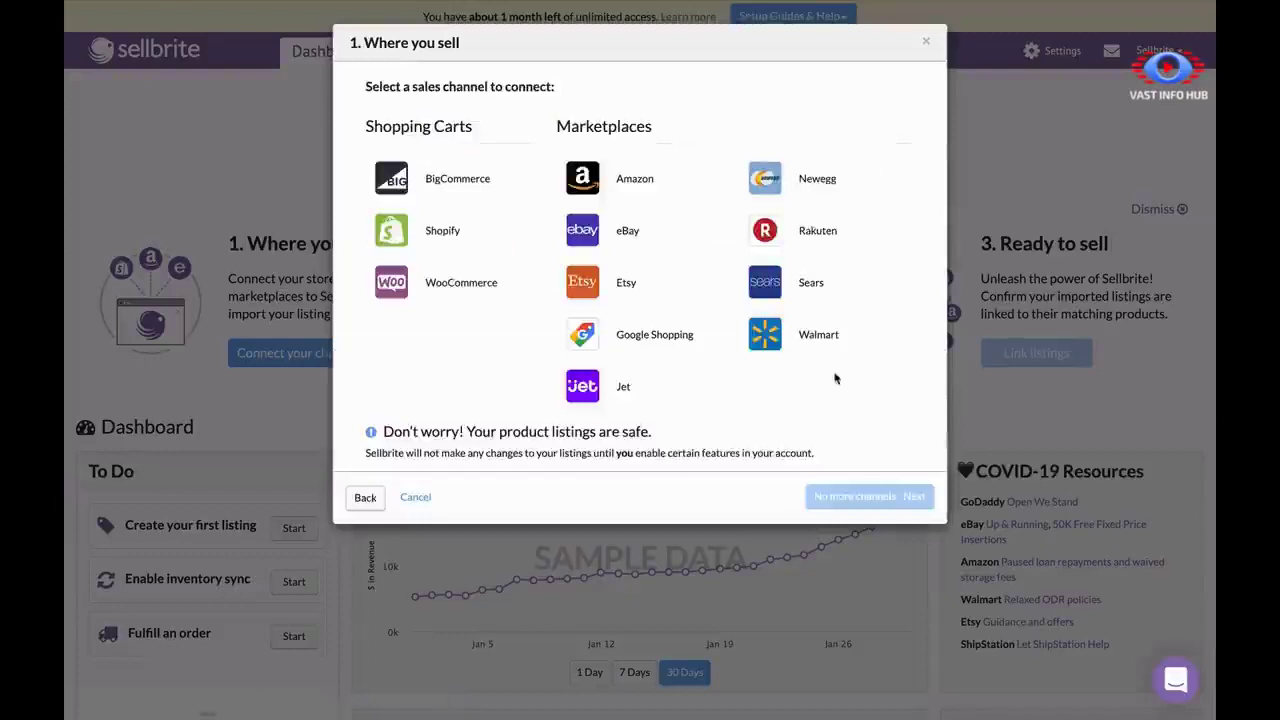
left_click(412, 497)
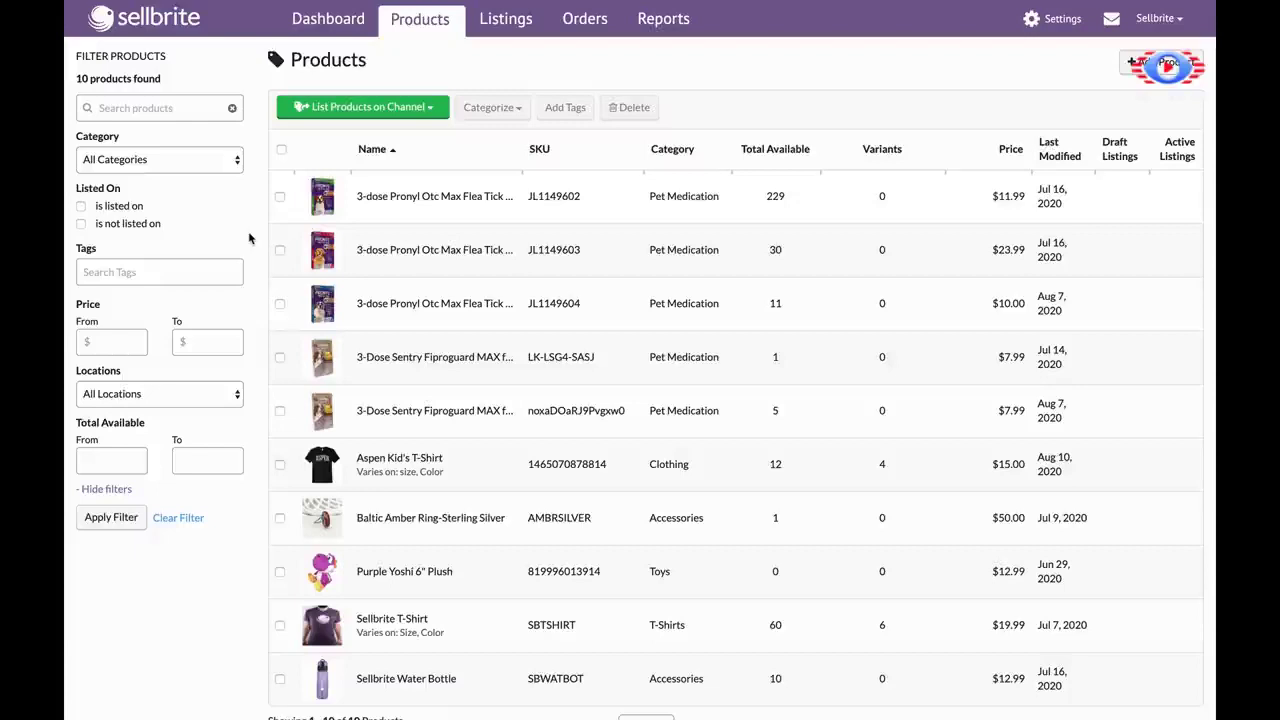
Step: Filter products to the Pet Medication category, limited to items not listed on eBay
left_click(237, 162)
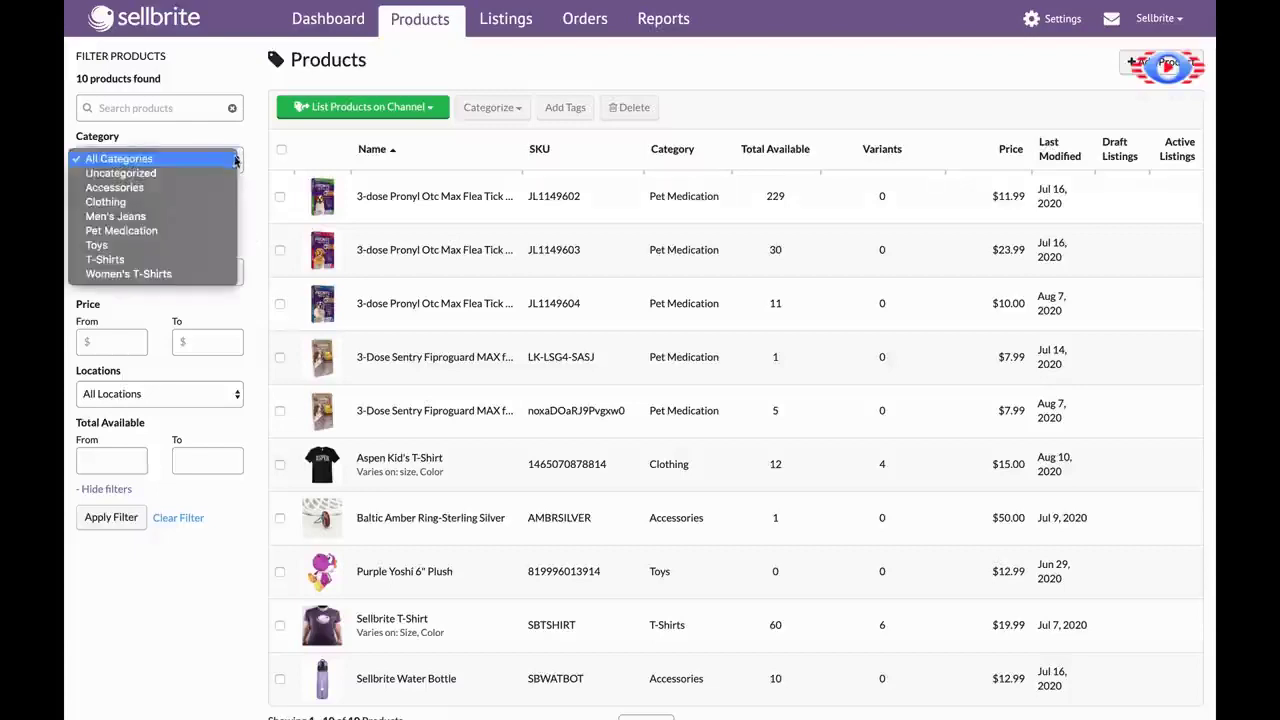
left_click(228, 231)
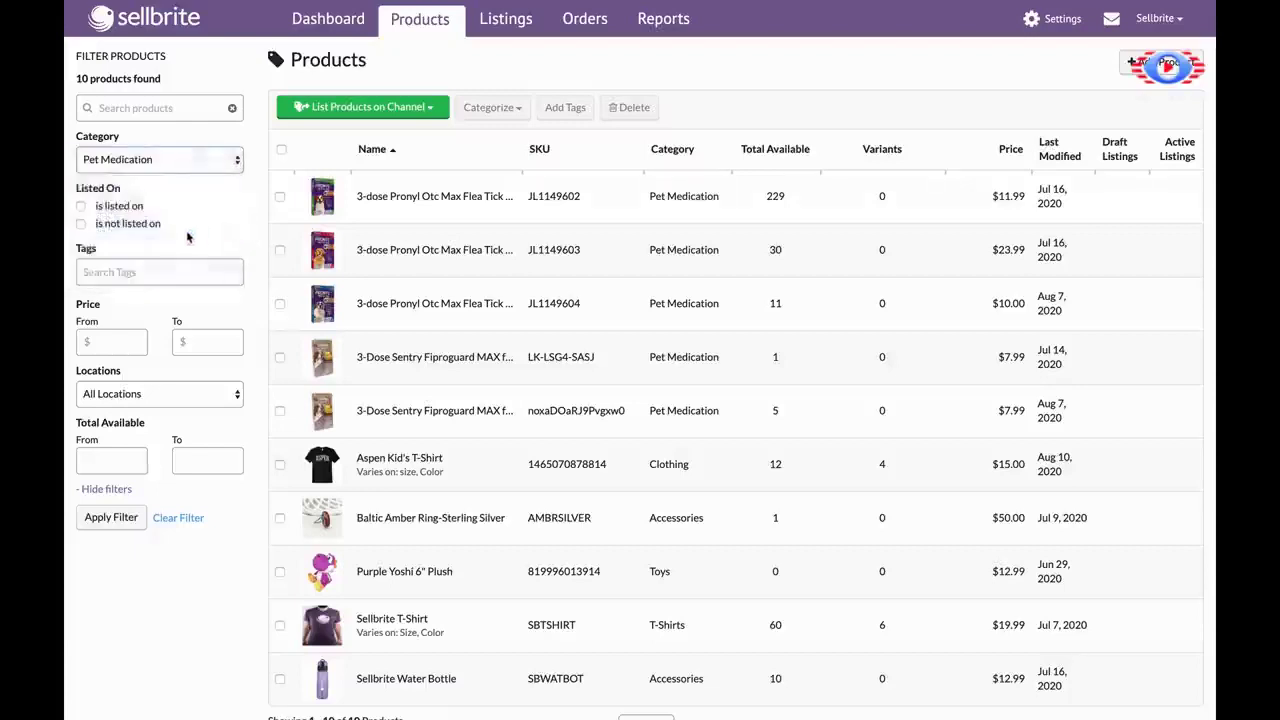
left_click(148, 224)
left_click(236, 250)
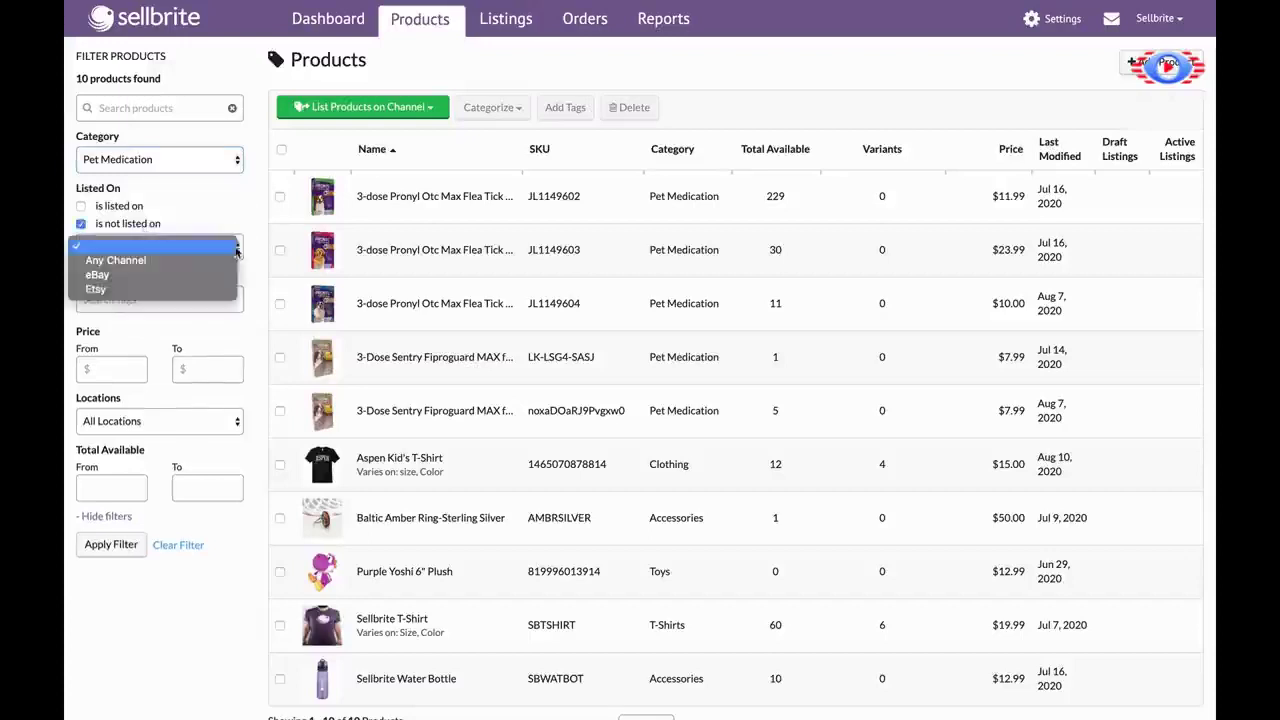
left_click(97, 274)
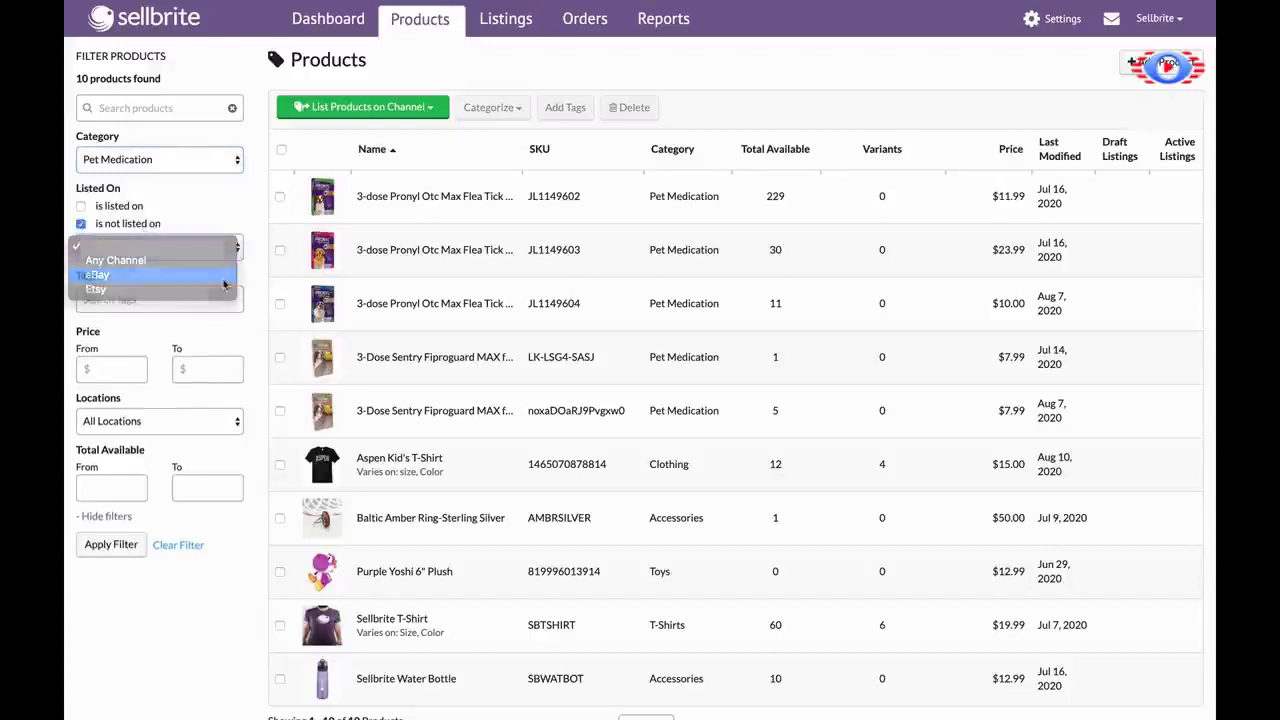
left_click(97, 553)
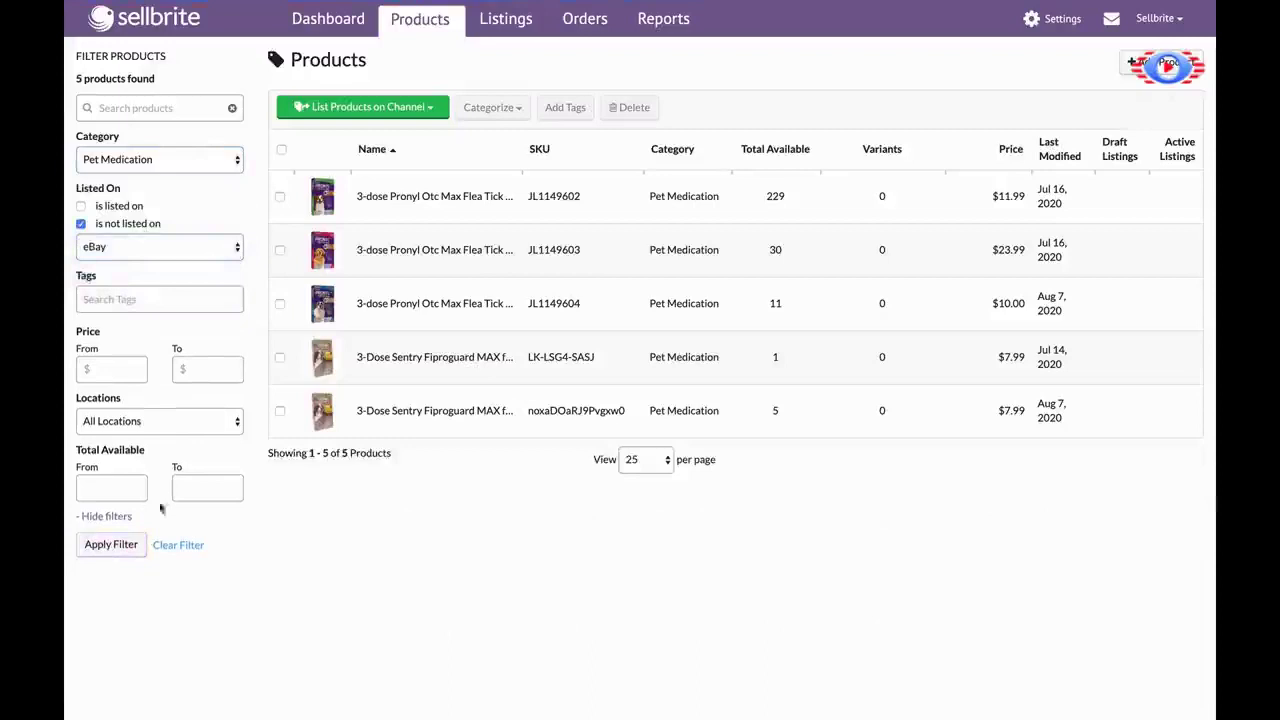
Step: Select all five filtered products and list them on eBay
left_click(281, 150)
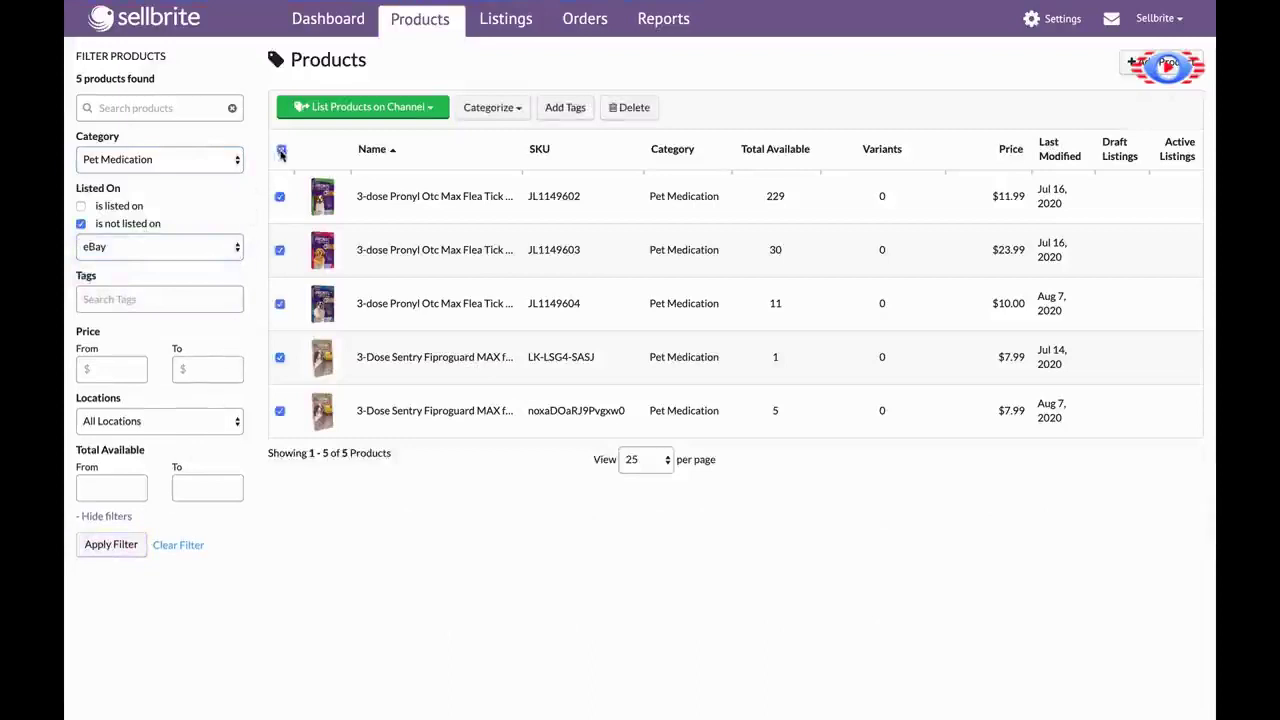
left_click(418, 107)
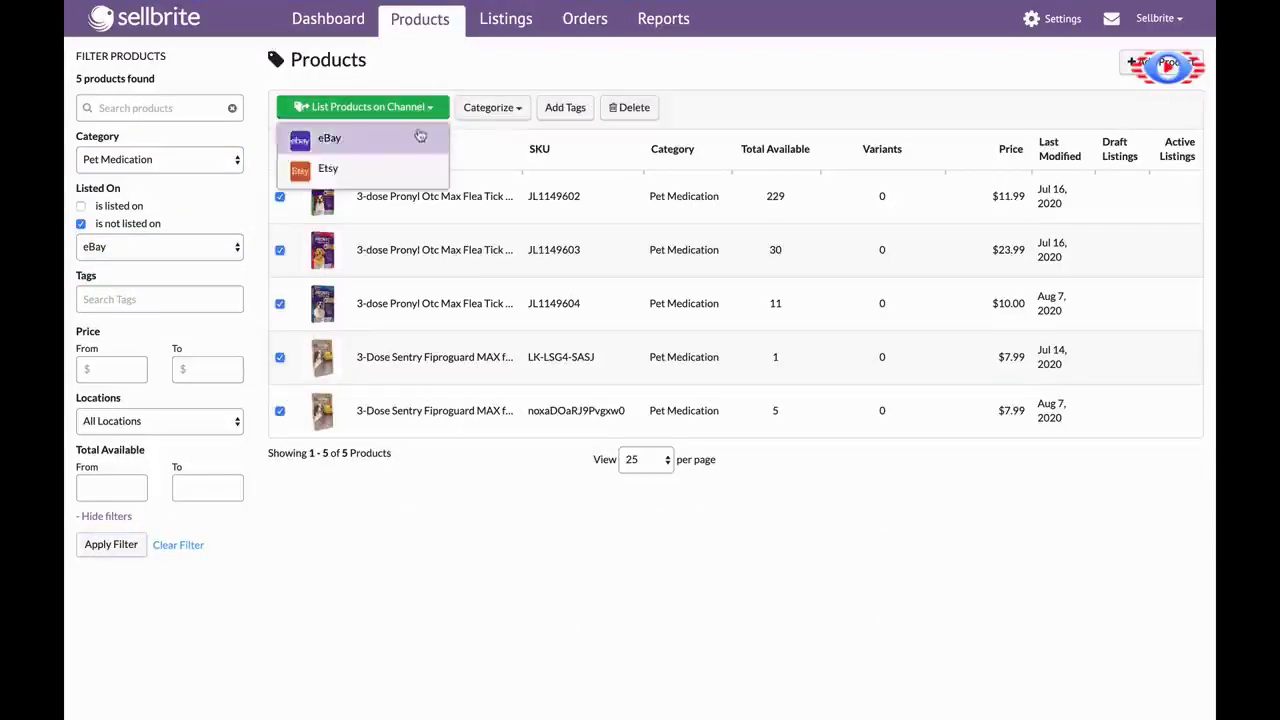
left_click(420, 137)
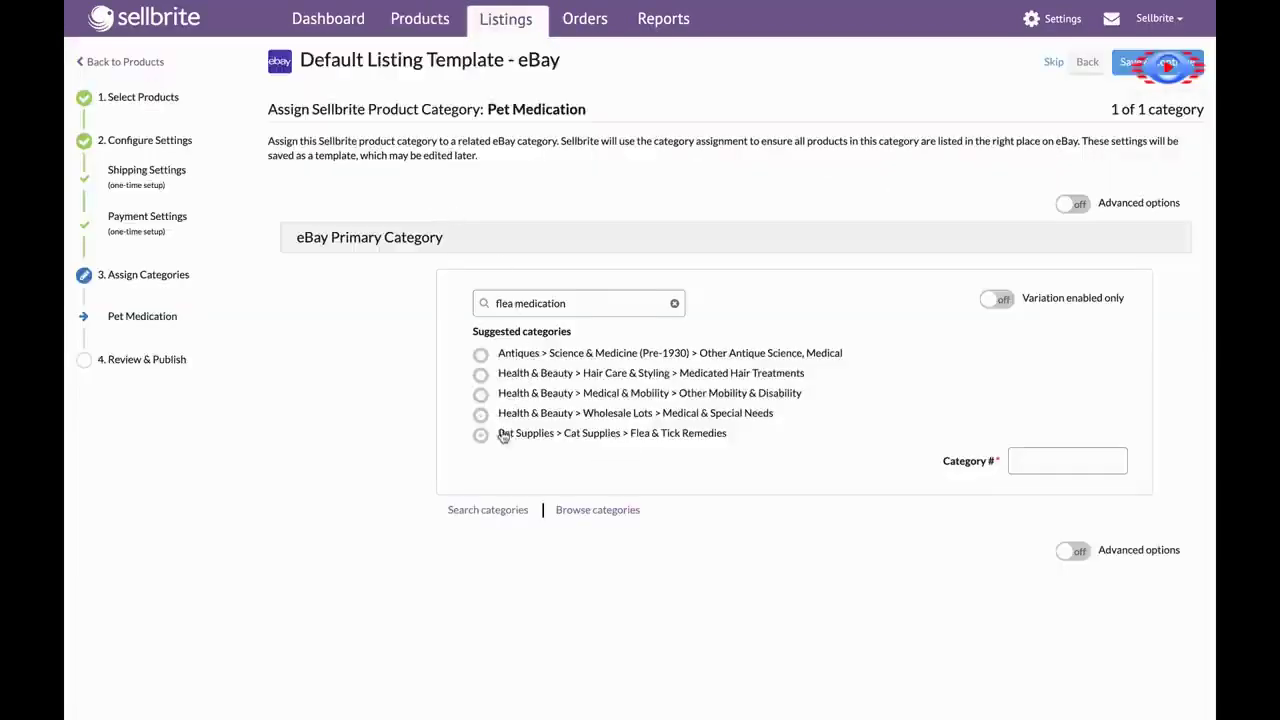
Step: Assign eBay category Pet Supplies > Cat Supplies > Flea & Tick Remedies and save five drafts
left_click(502, 435)
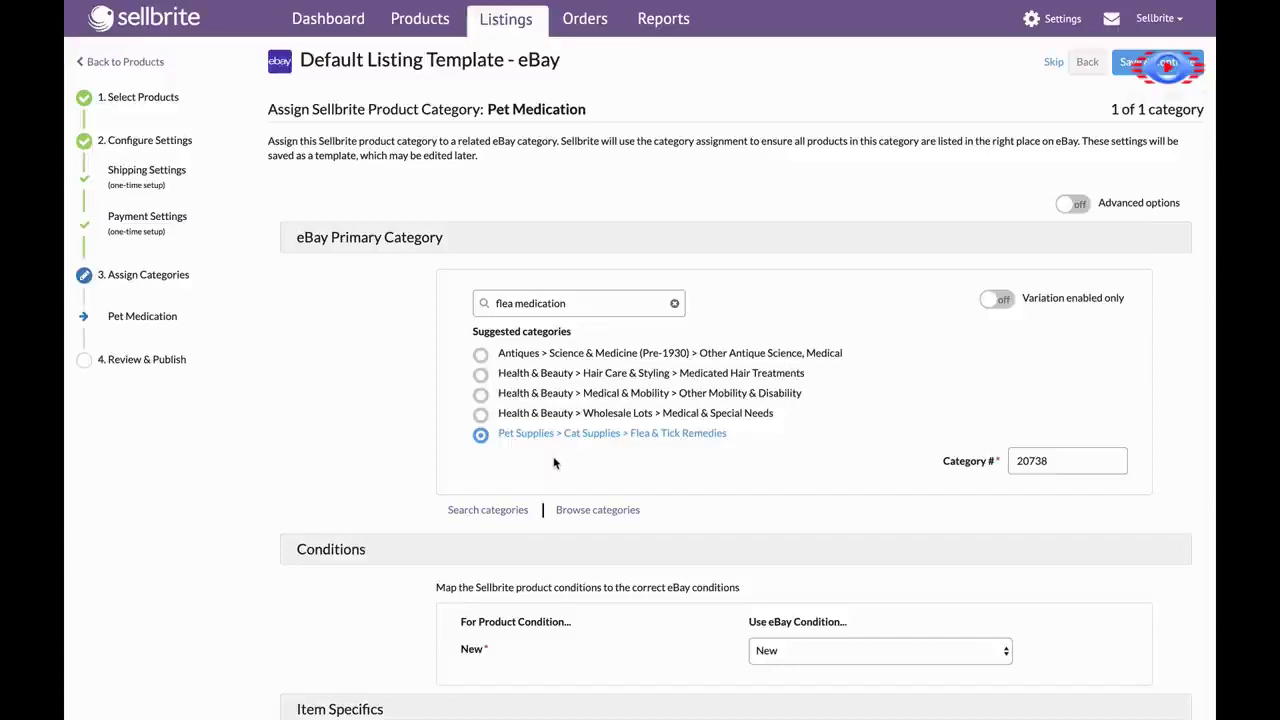
scroll(797, 493, "down", 3)
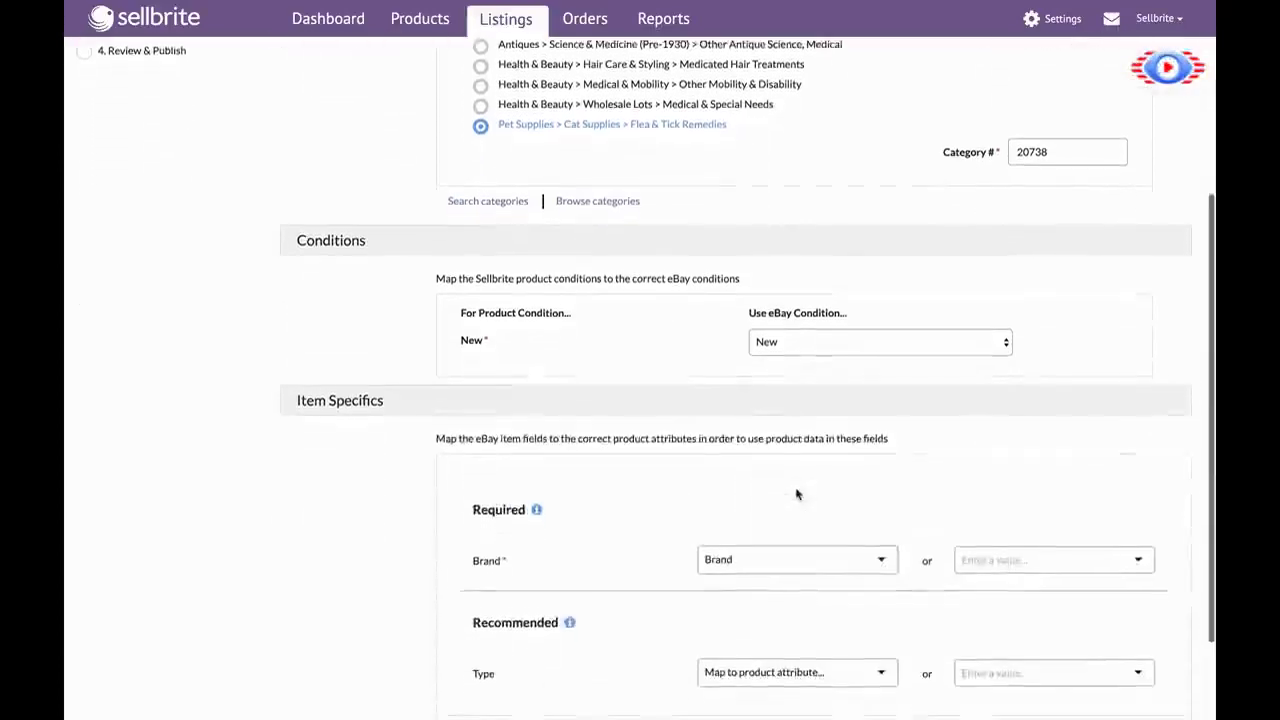
scroll(797, 493, "up", 3)
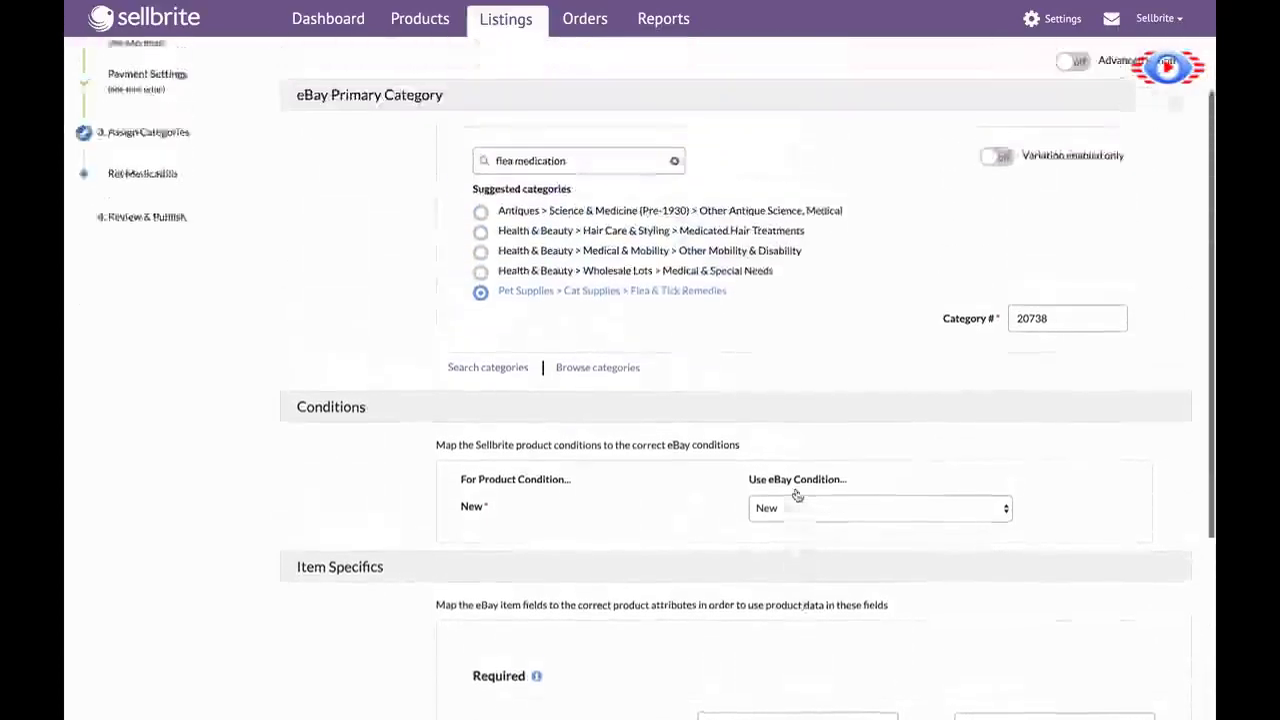
scroll(797, 493, "up", 3)
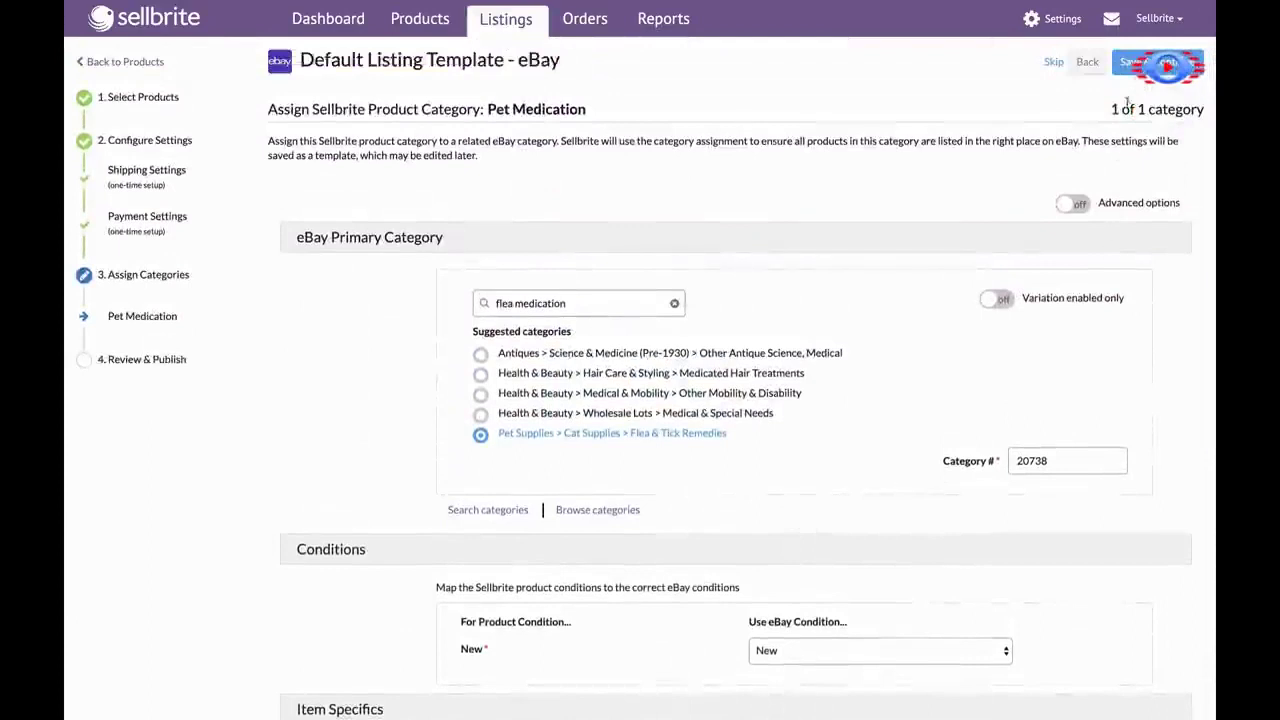
left_click(1134, 70)
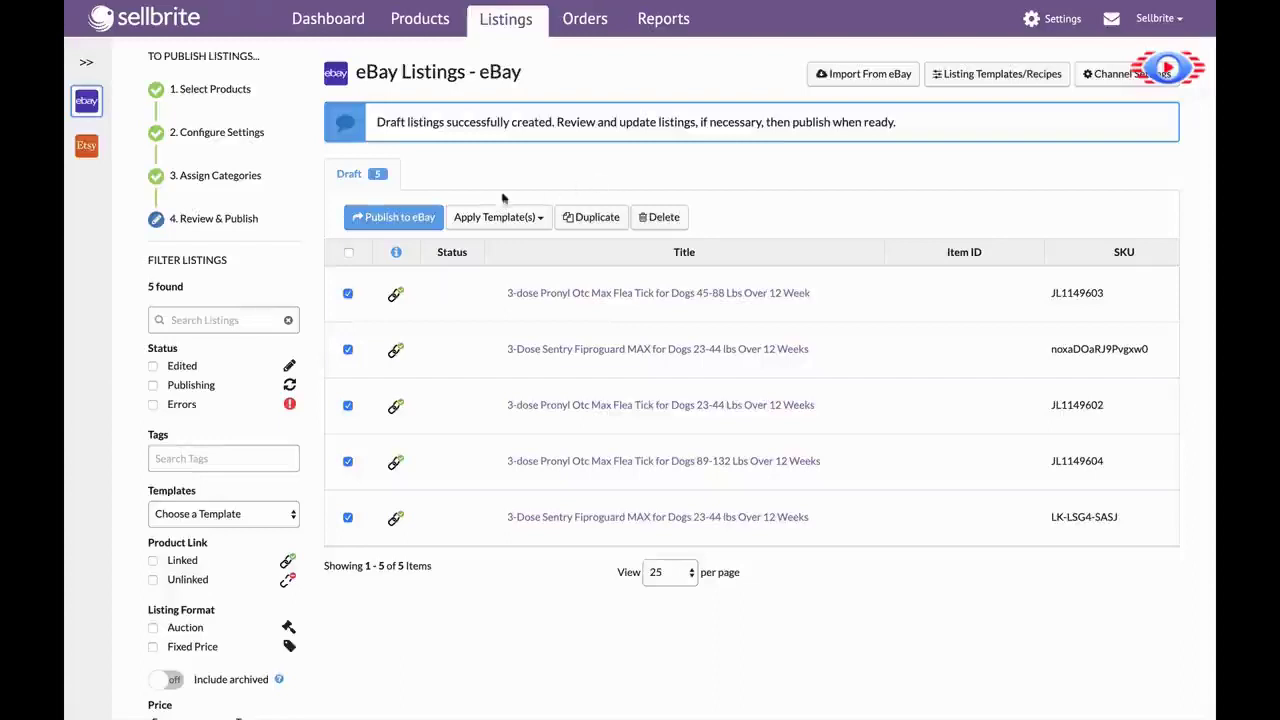
Step: Publish the drafts to eBay and scroll the Active listings to check quantities and templates
left_click(388, 218)
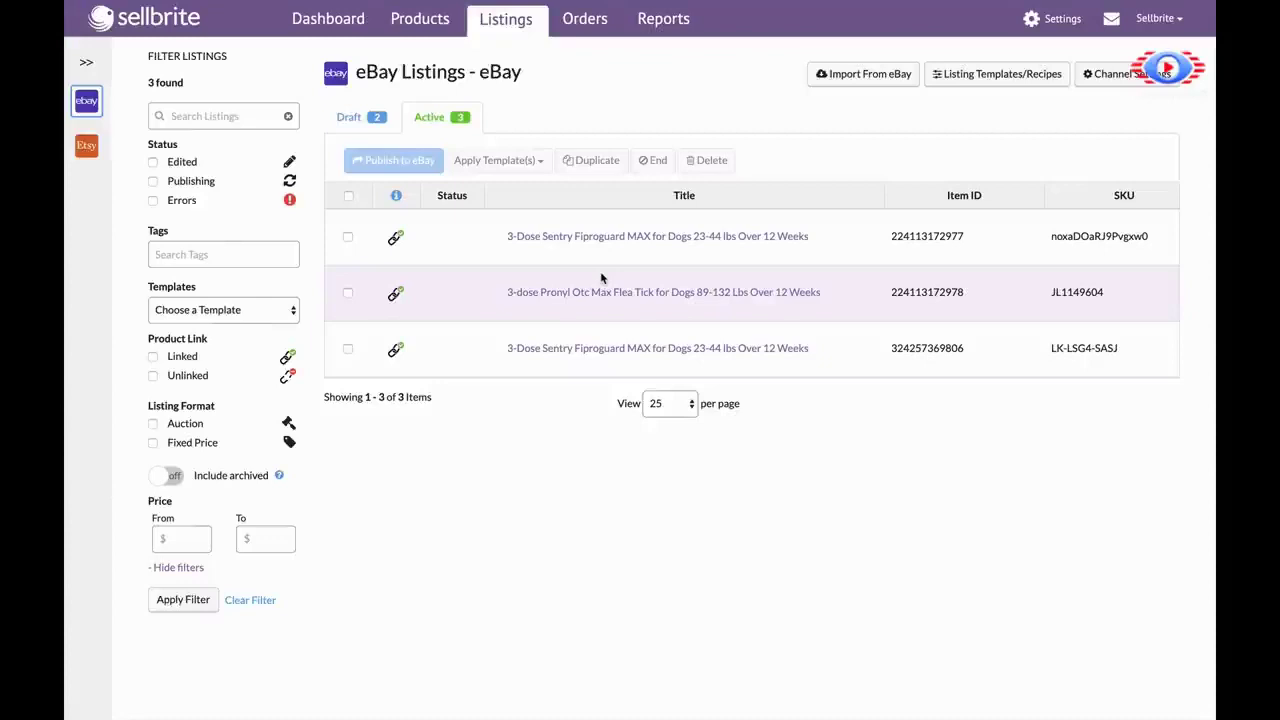
scroll(600, 271, "right", 10)
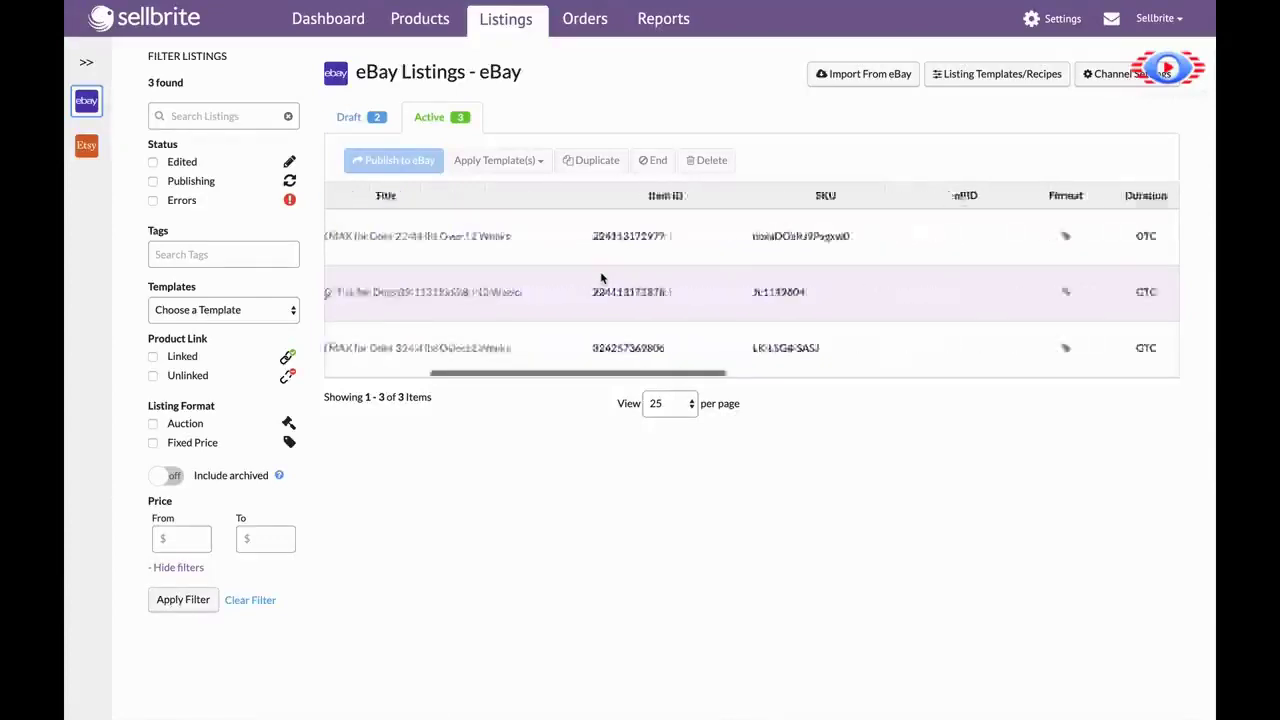
scroll(600, 271, "right", 2)
scroll(600, 271, "right", 2)
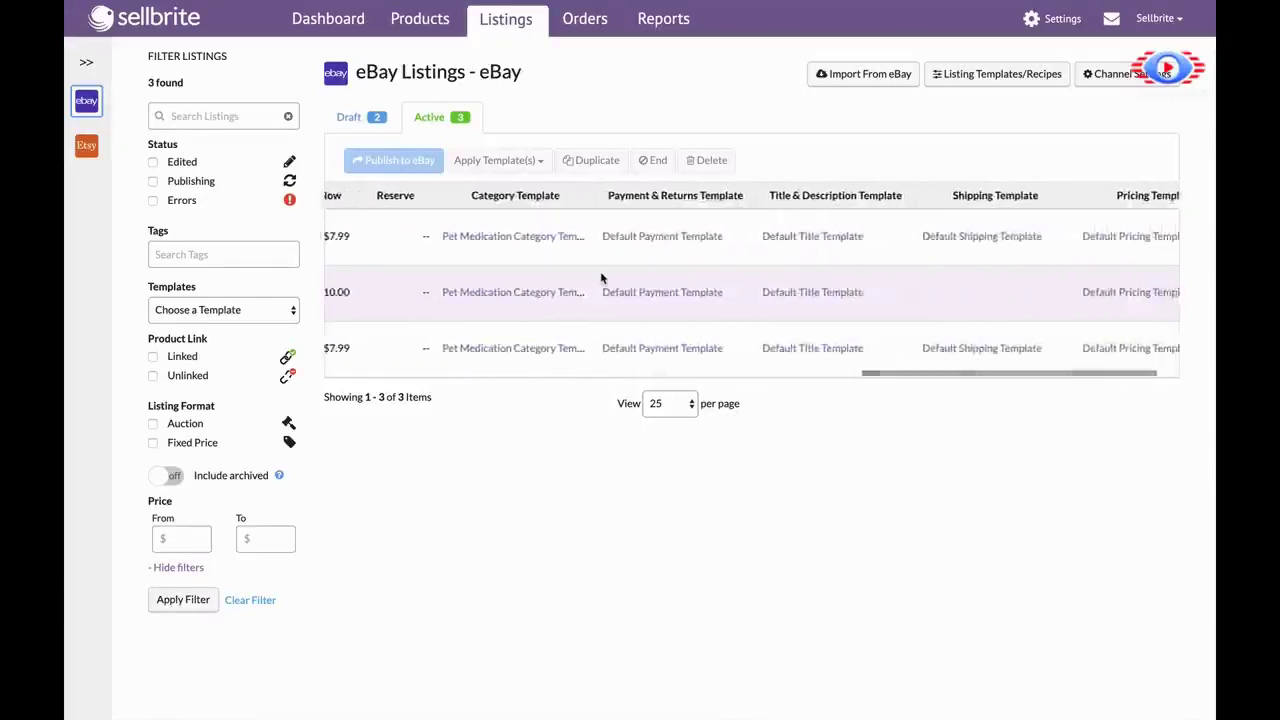
scroll(600, 271, "right", 2)
scroll(600, 271, "right", 2)
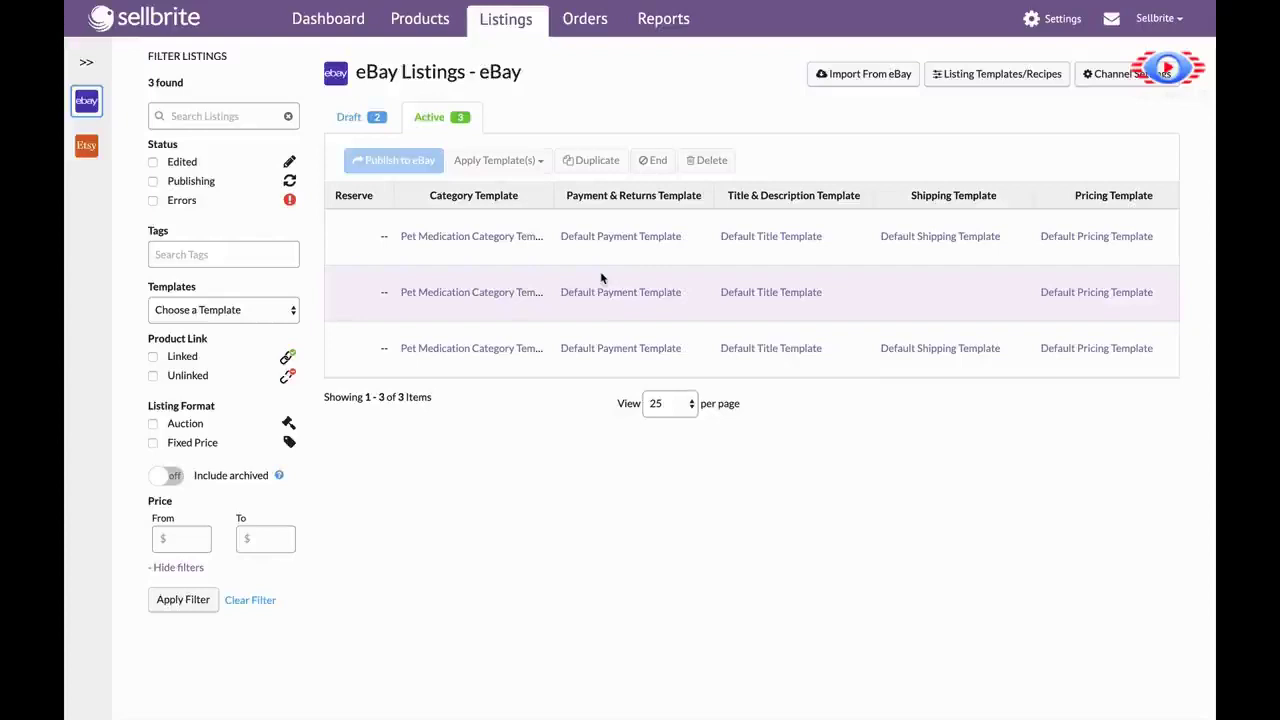
scroll(600, 278, "left", 5)
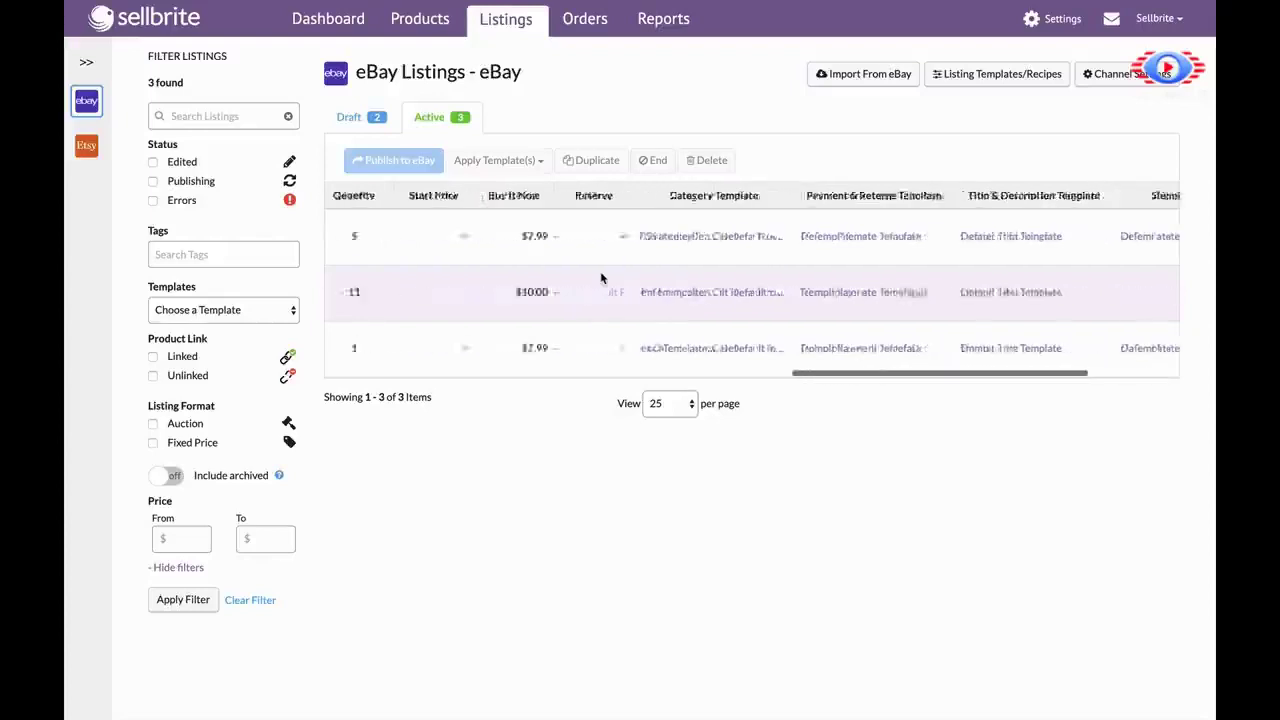
scroll(600, 278, "left", 5)
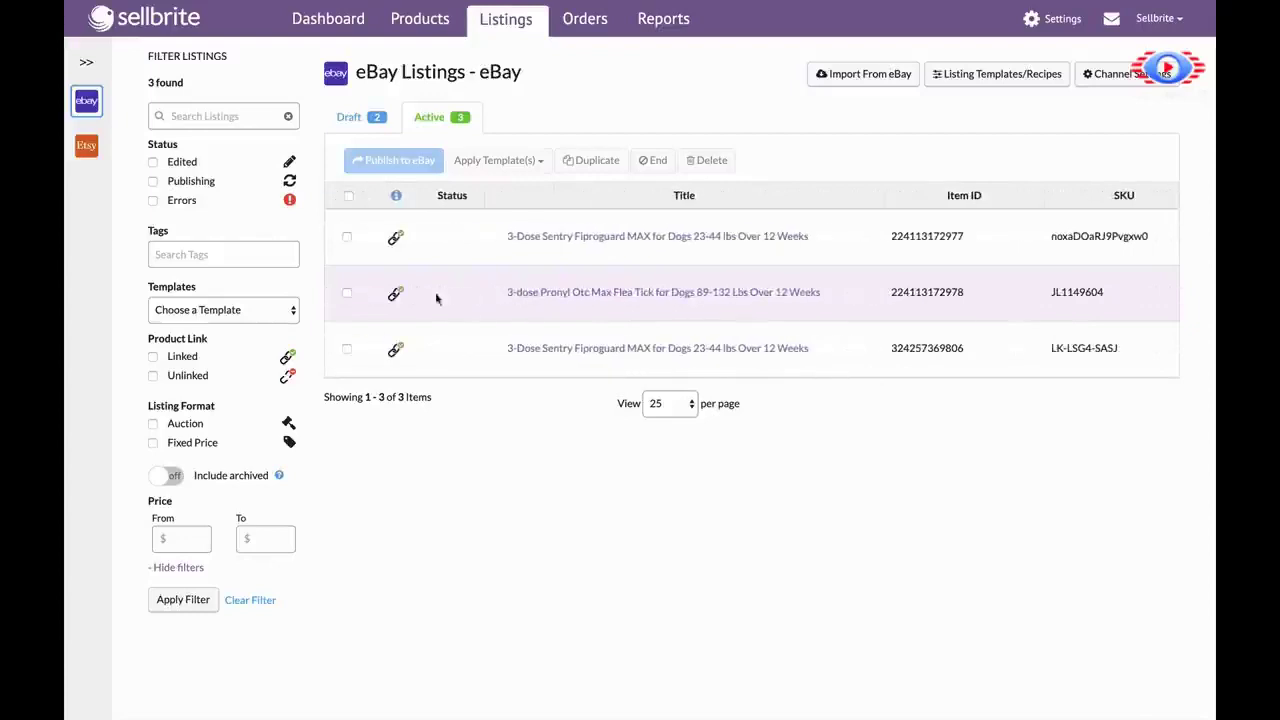
Step: Apply the Default Shipping Template to the 3-dose Pronyl listing and publish it to eBay
left_click(347, 294)
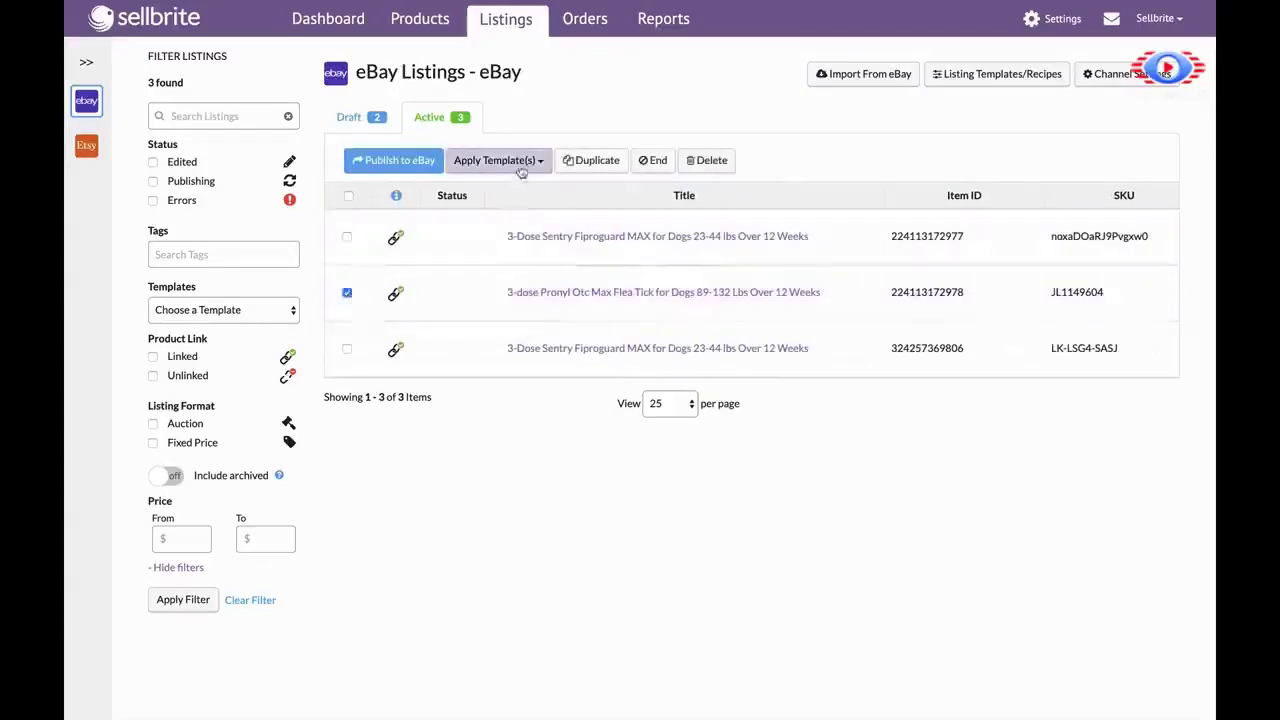
left_click(518, 165)
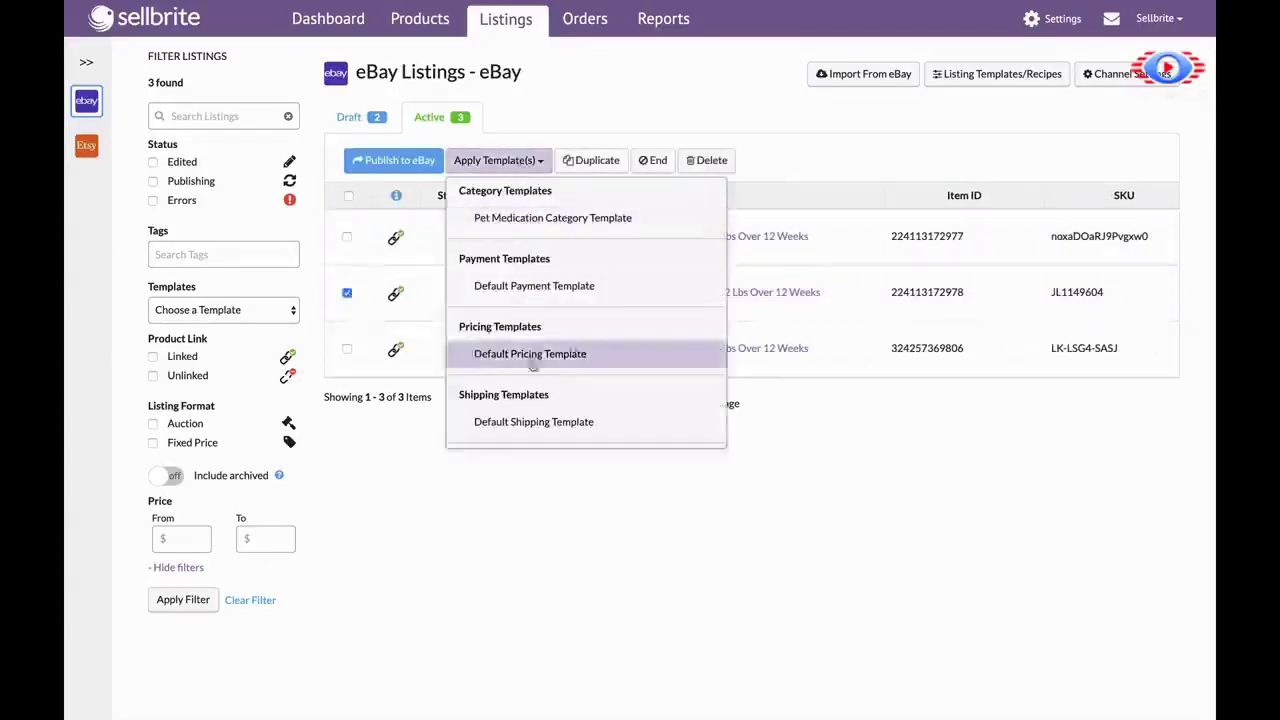
left_click(528, 421)
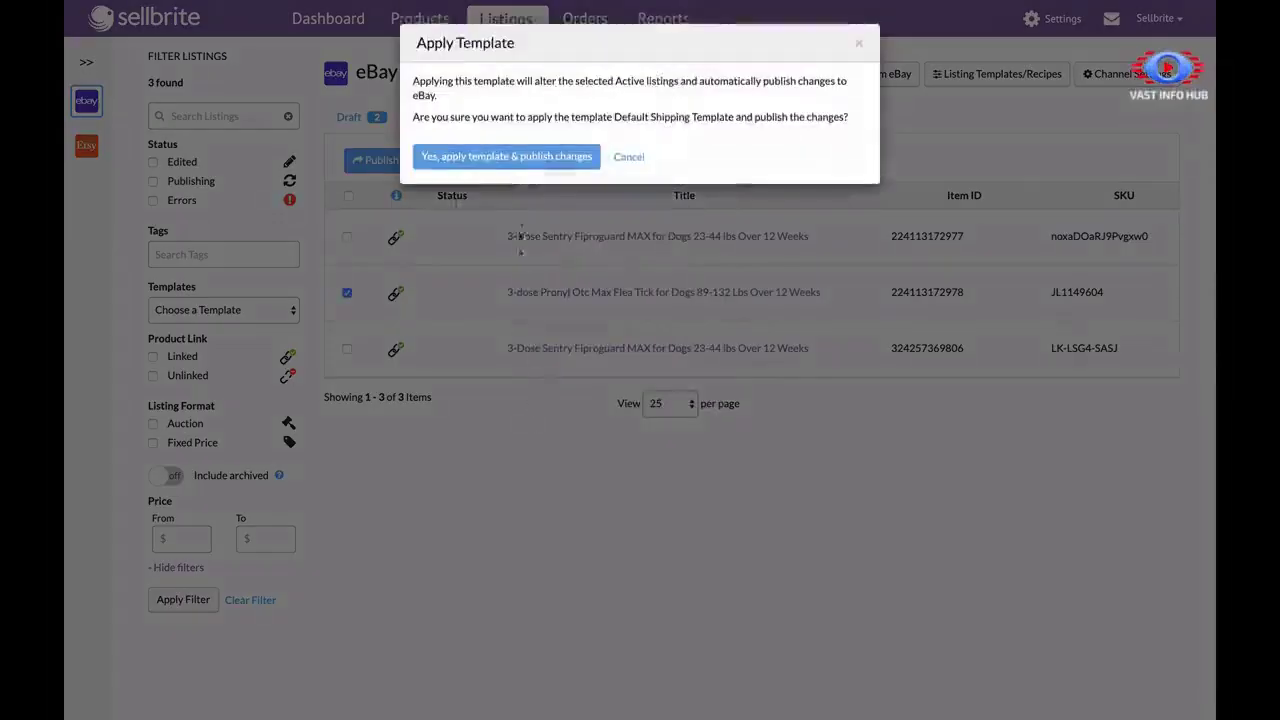
left_click(514, 158)
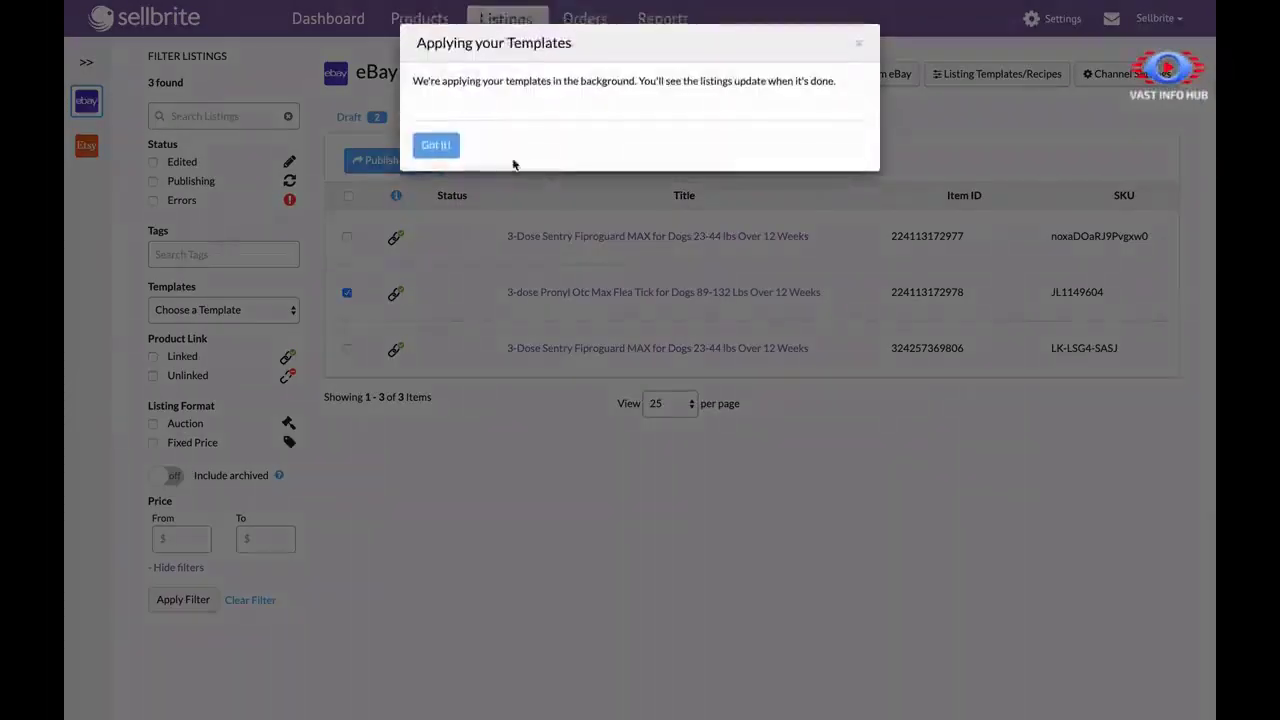
left_click(447, 154)
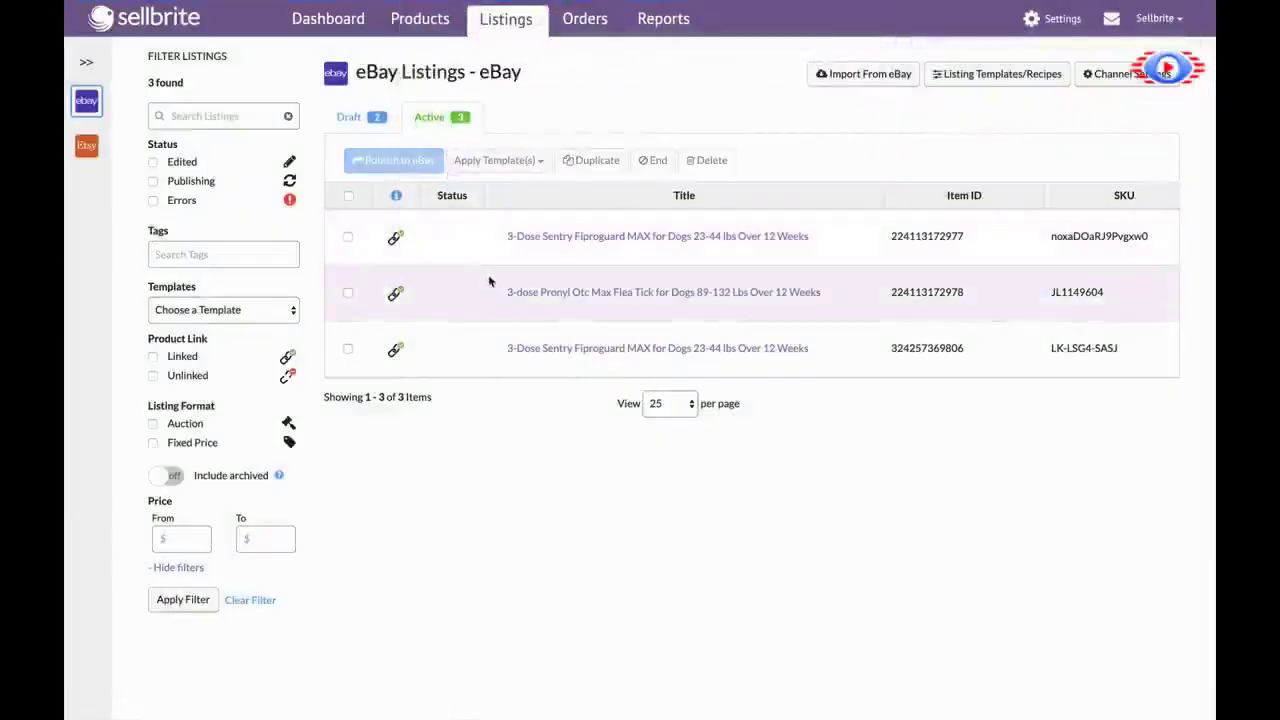
scroll(490, 282, "right", 10)
scroll(490, 282, "right", 5)
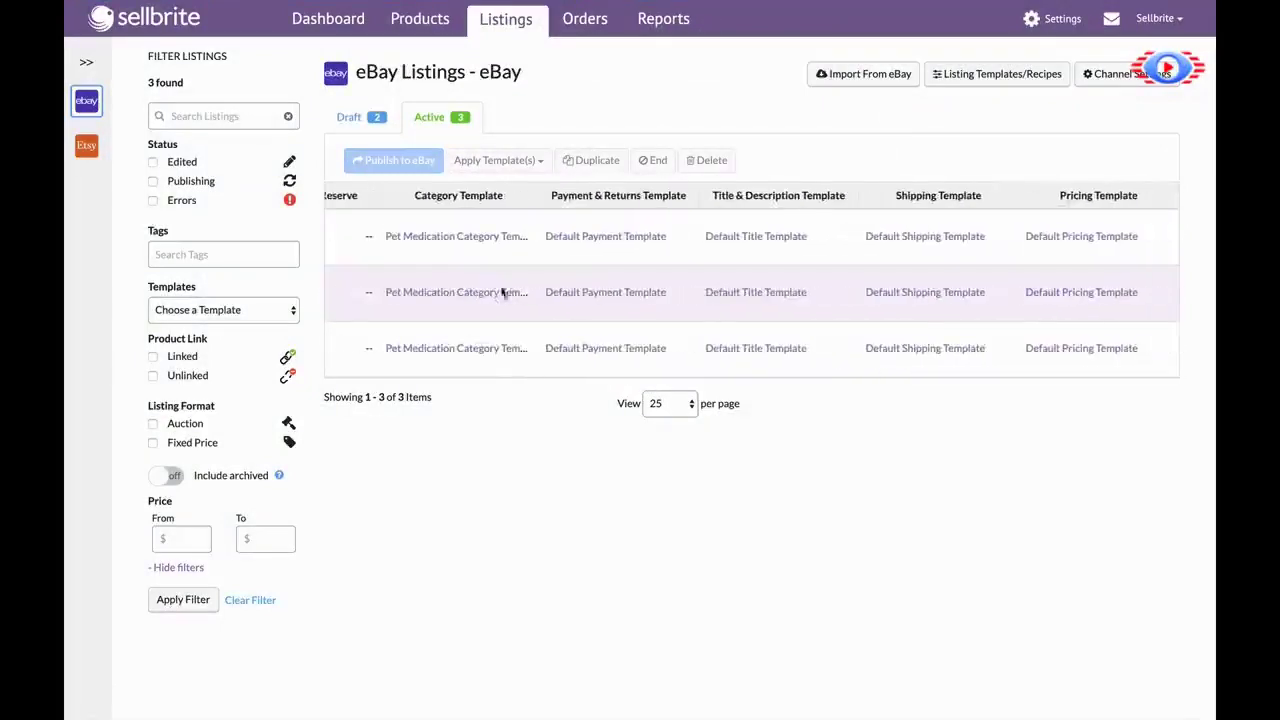
Step: Set the Default Pricing Template's Buy It Now increase to 2.00, then save and publish
left_click(1080, 292)
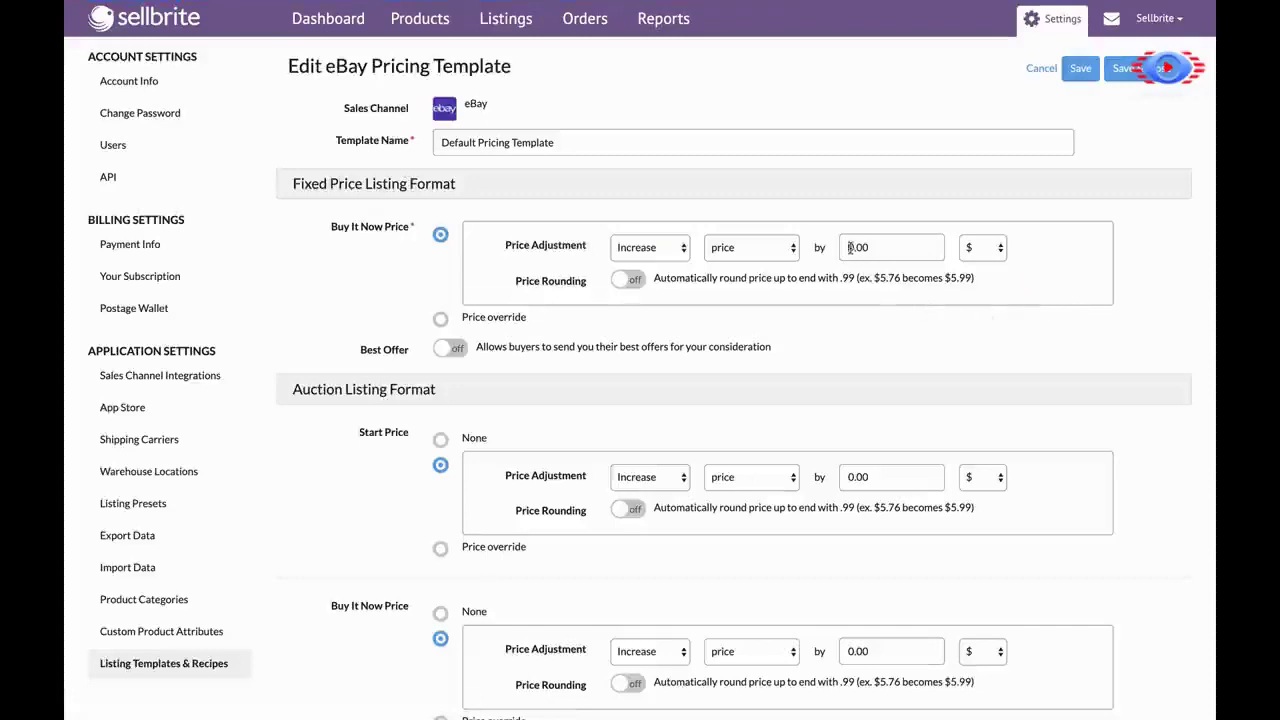
key("Delete")
type("2")
left_click(1070, 75)
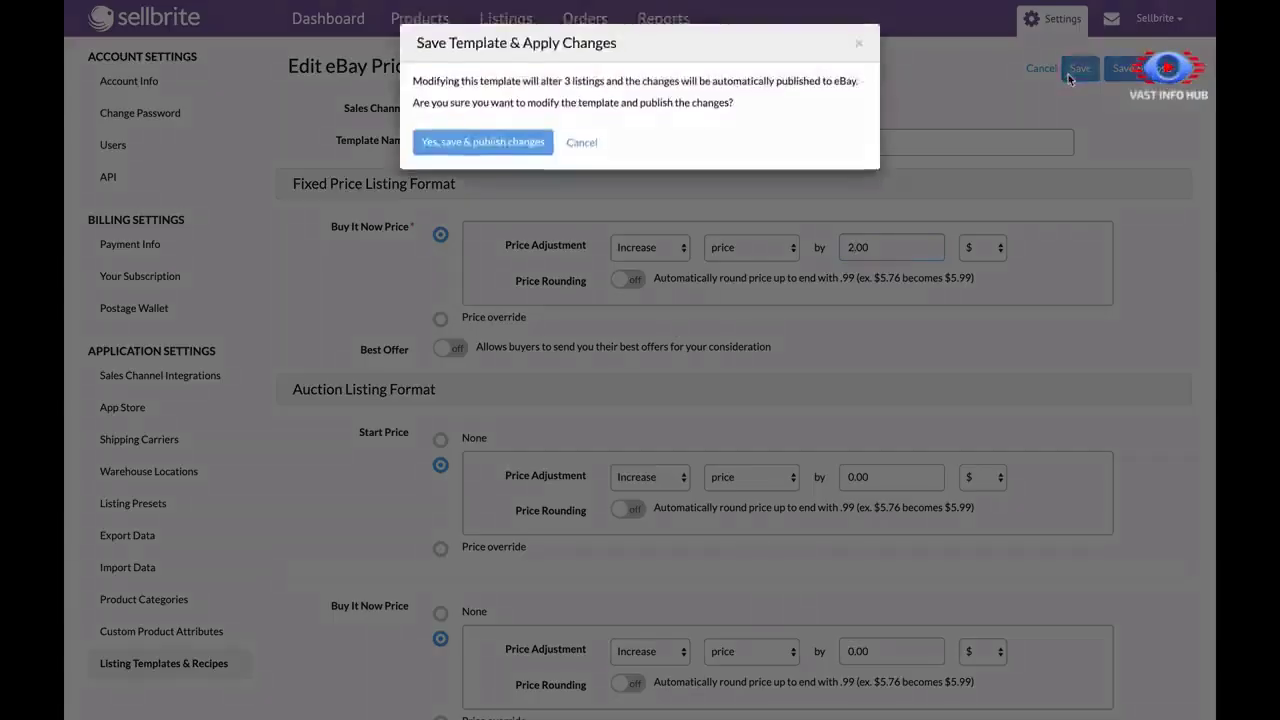
left_click(516, 145)
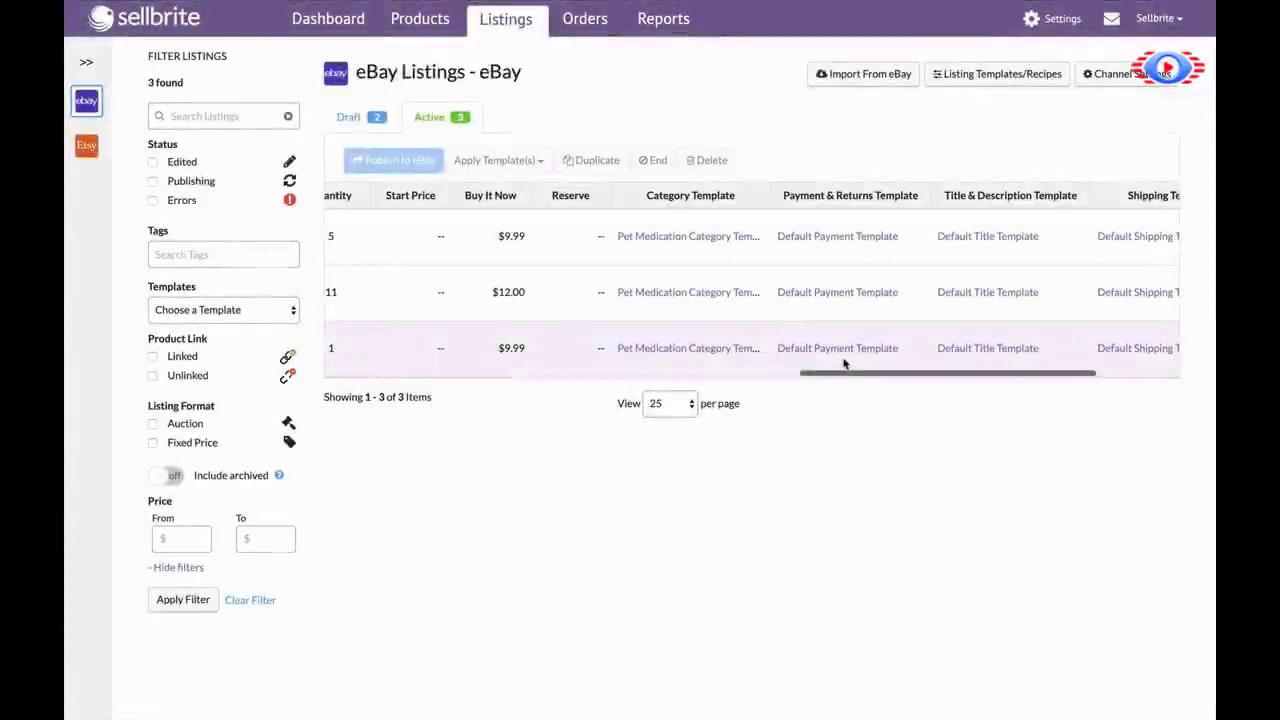
Step: Append ' - ' and Manufacturer Model Number to the Default Title Template, then save and publish
left_click(956, 357)
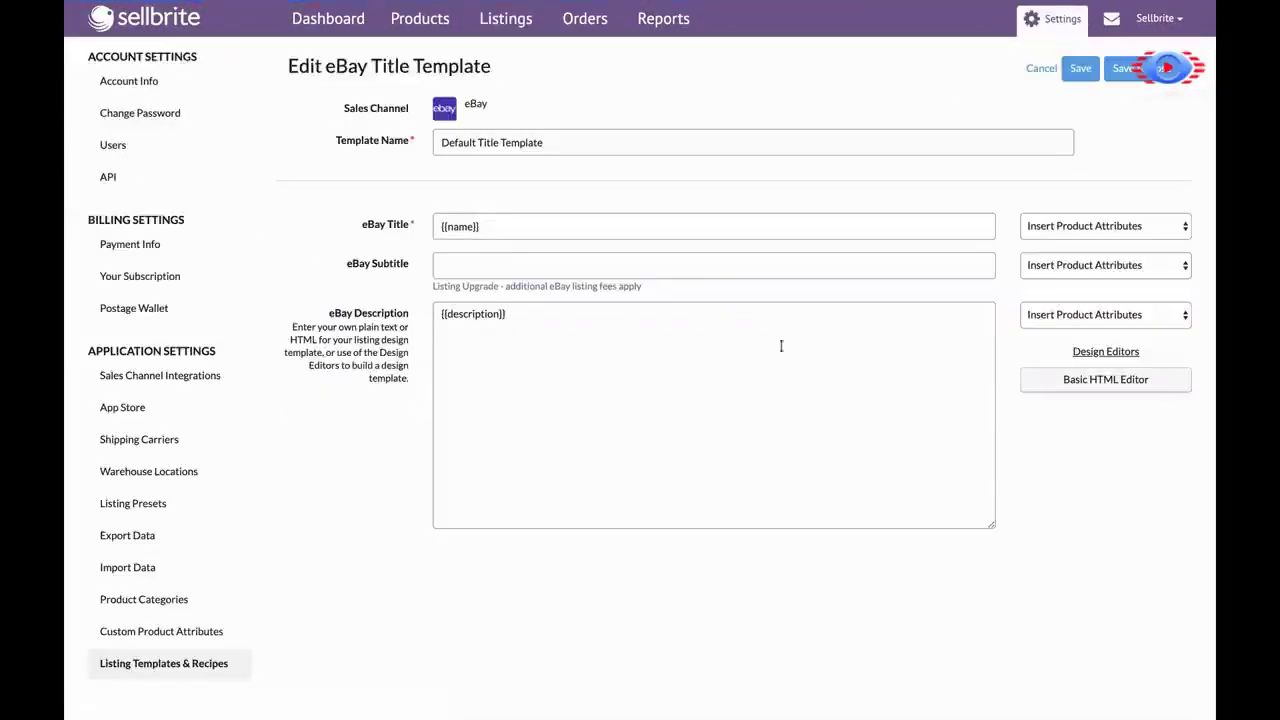
left_click(547, 232)
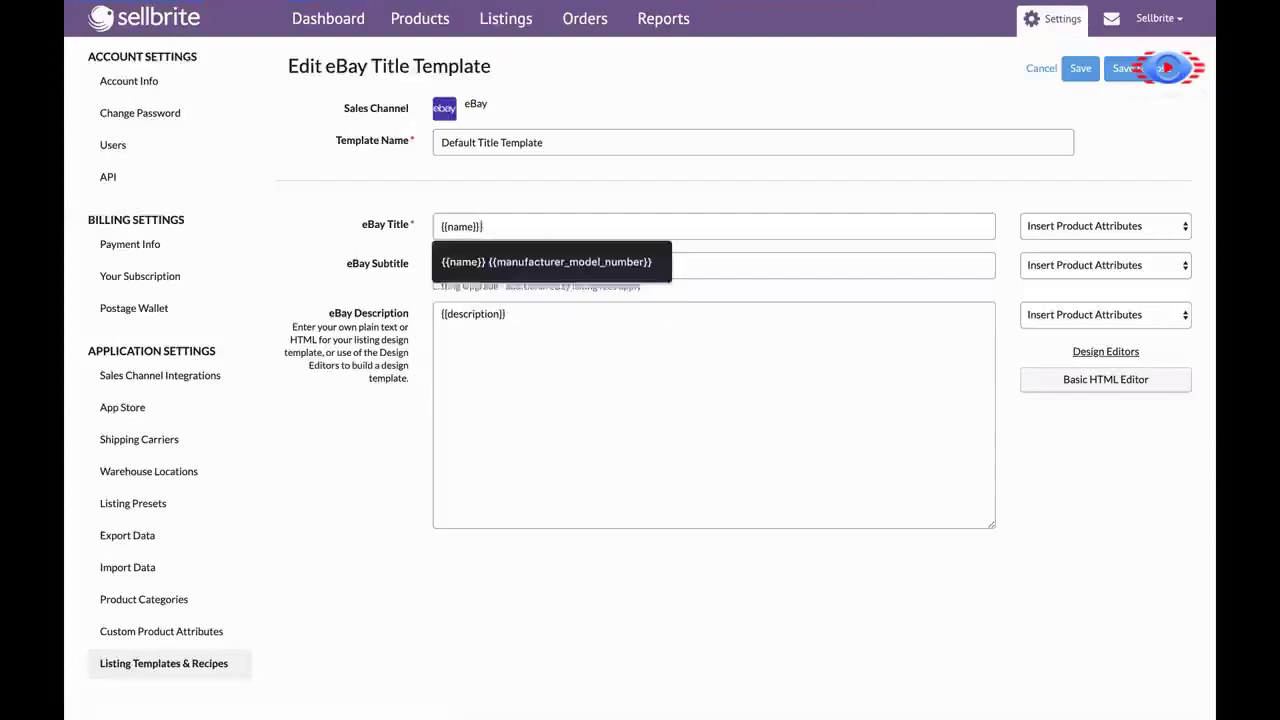
type(" -")
left_click(1105, 225)
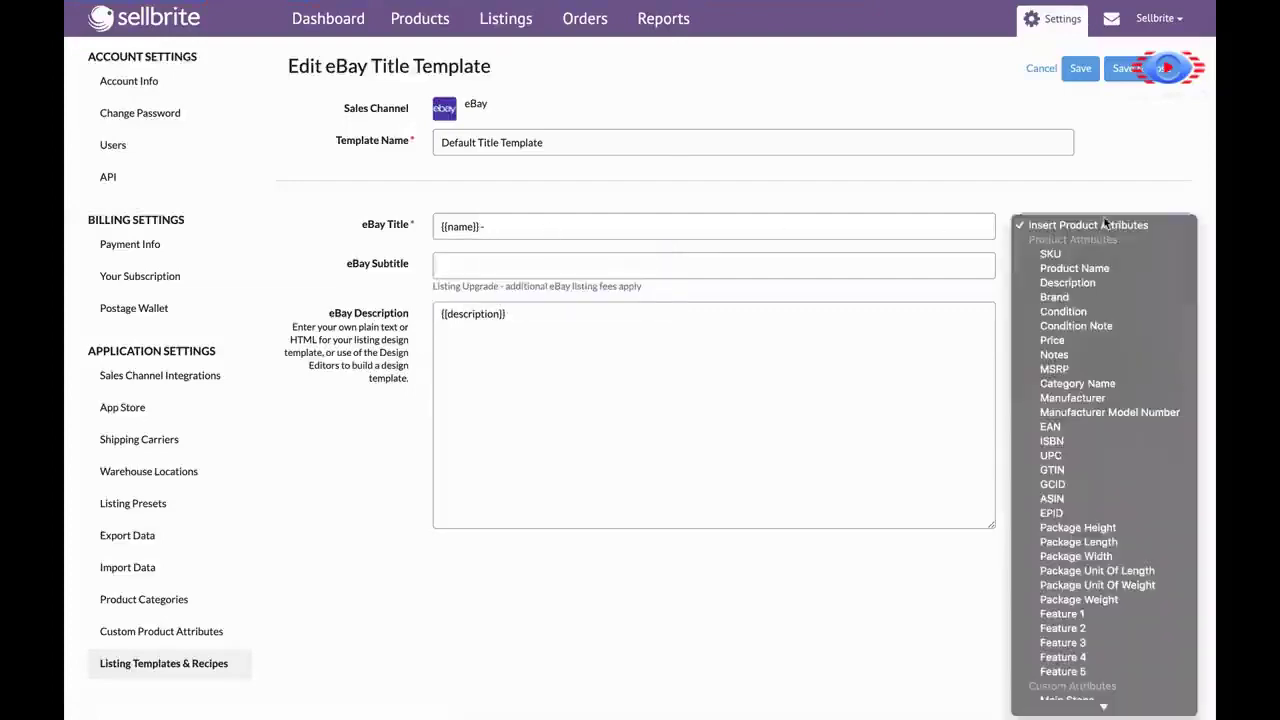
left_click(1104, 412)
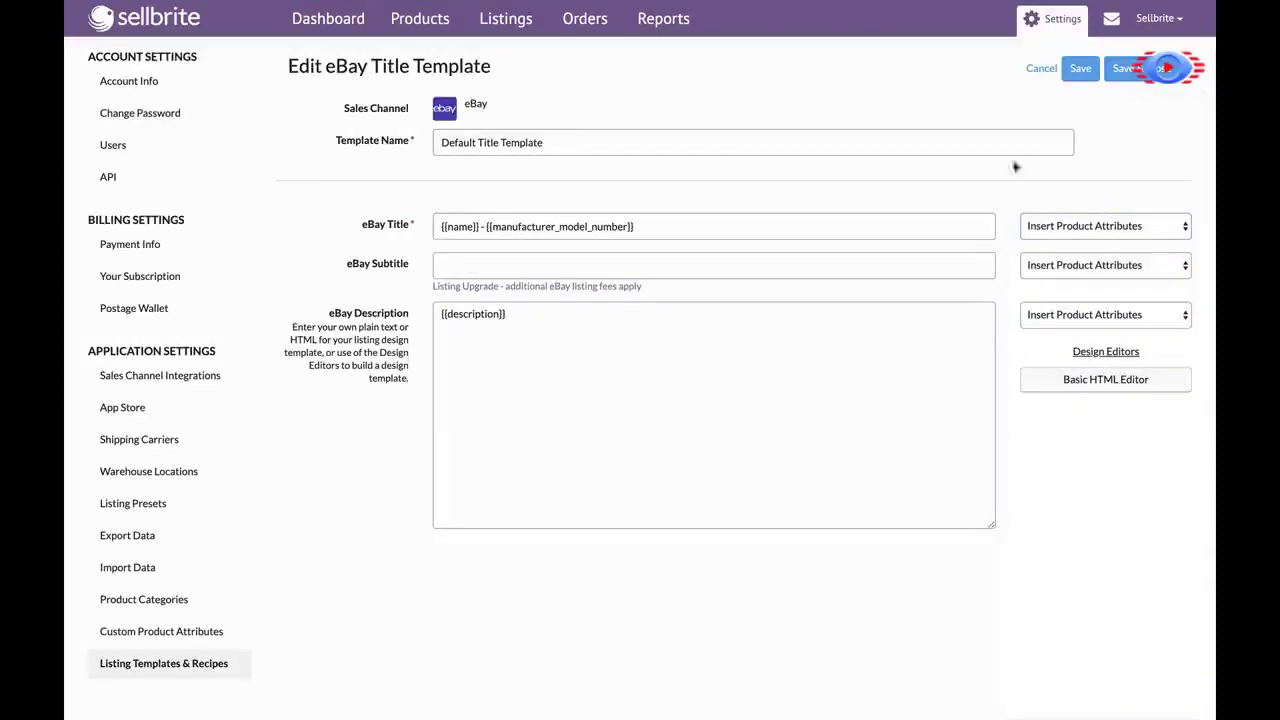
left_click(1077, 72)
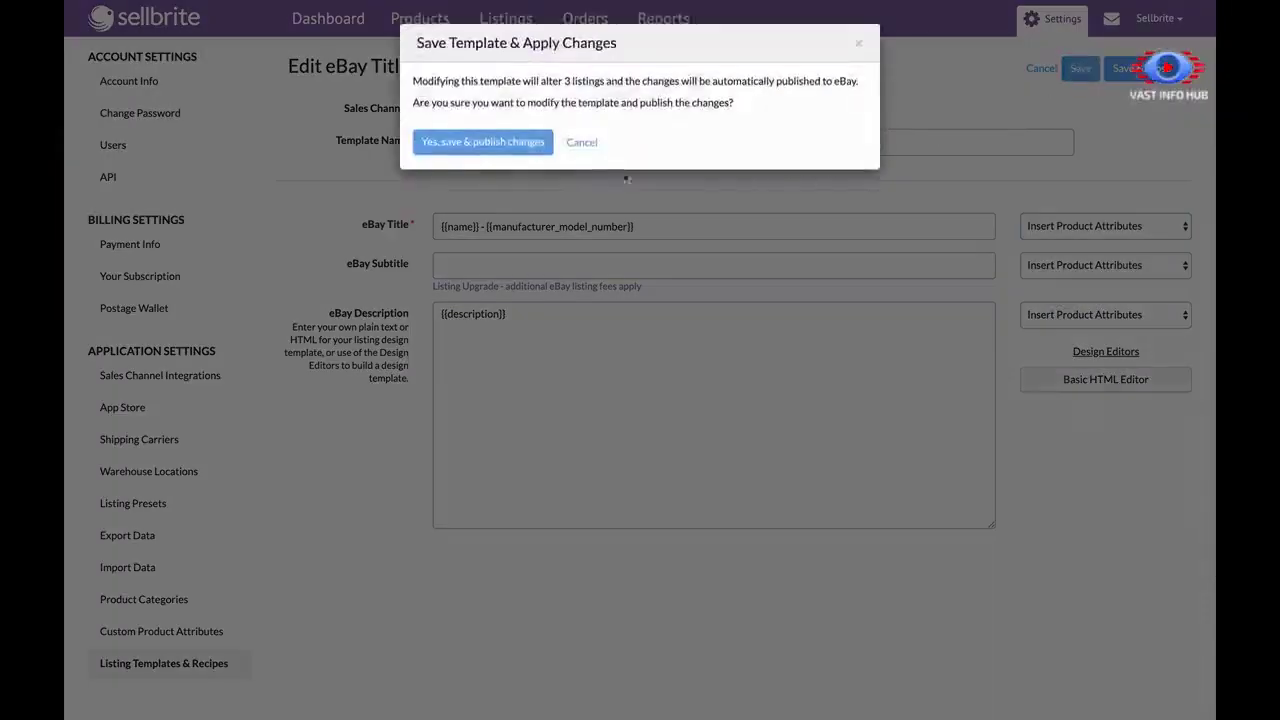
left_click(508, 145)
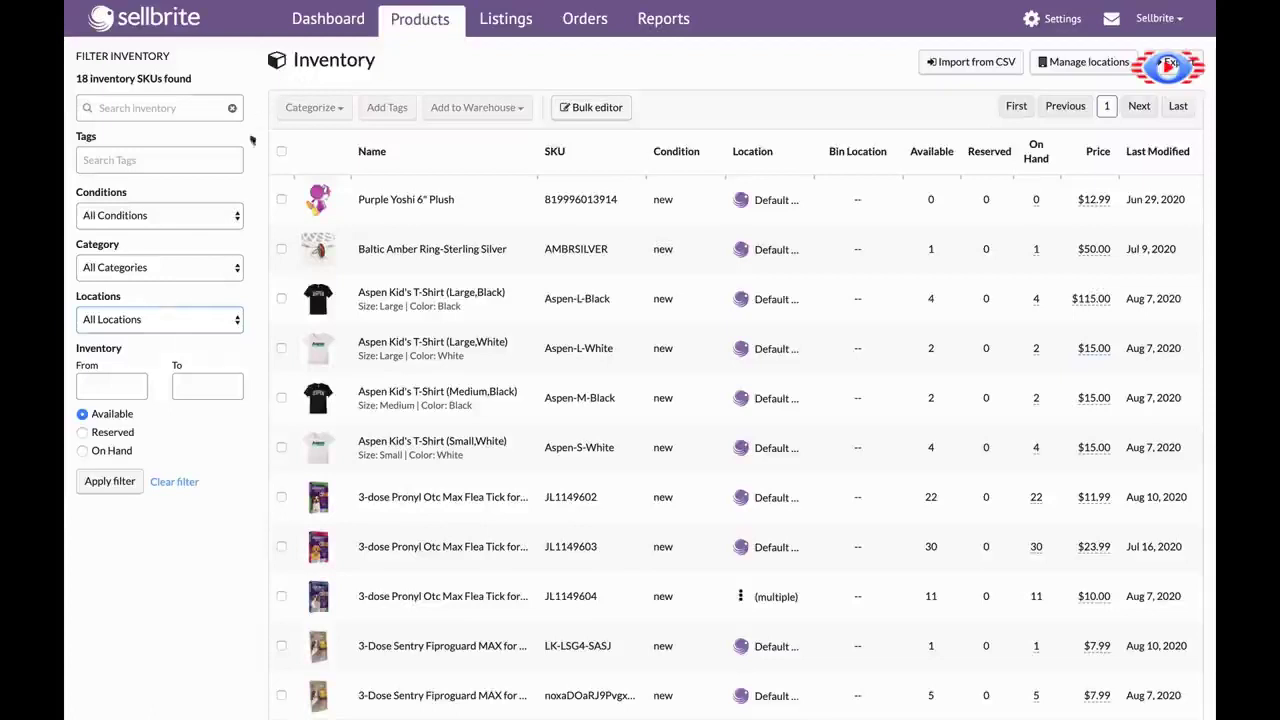
Step: Keep all locations shown and set the Purple Yoshi 6" Plush on-hand quantity to 5
left_click(228, 329)
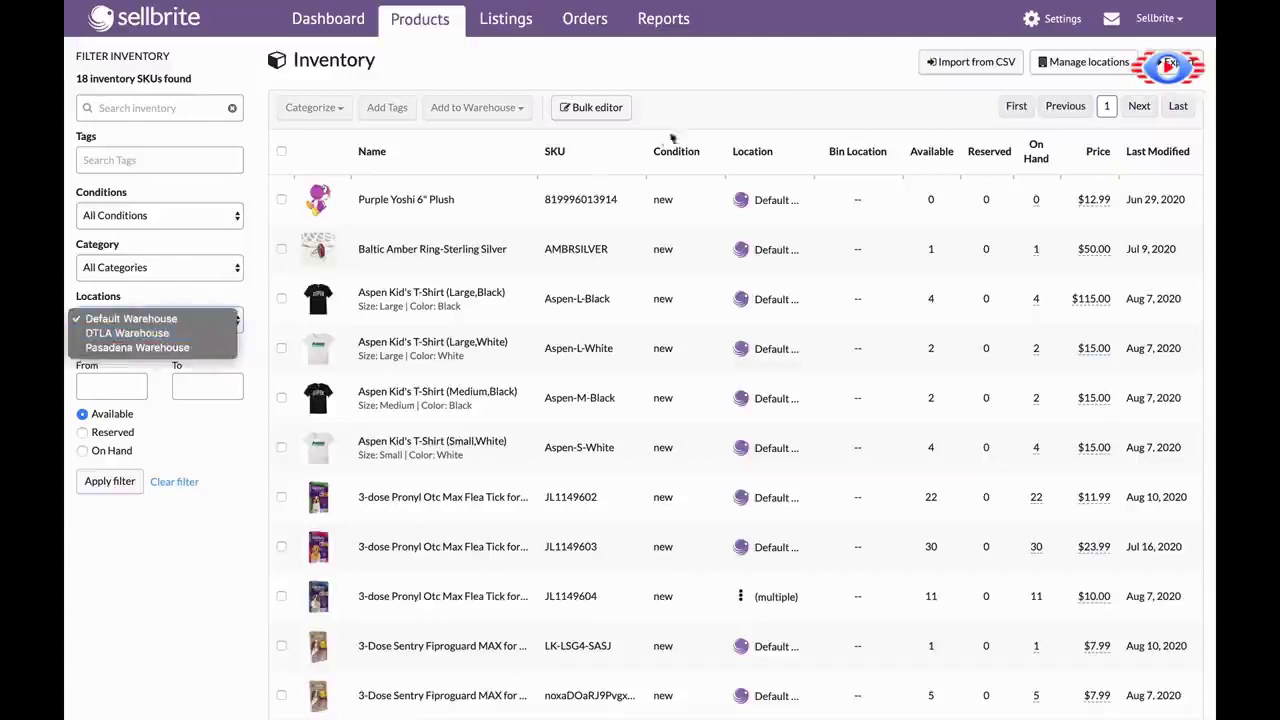
left_click(737, 124)
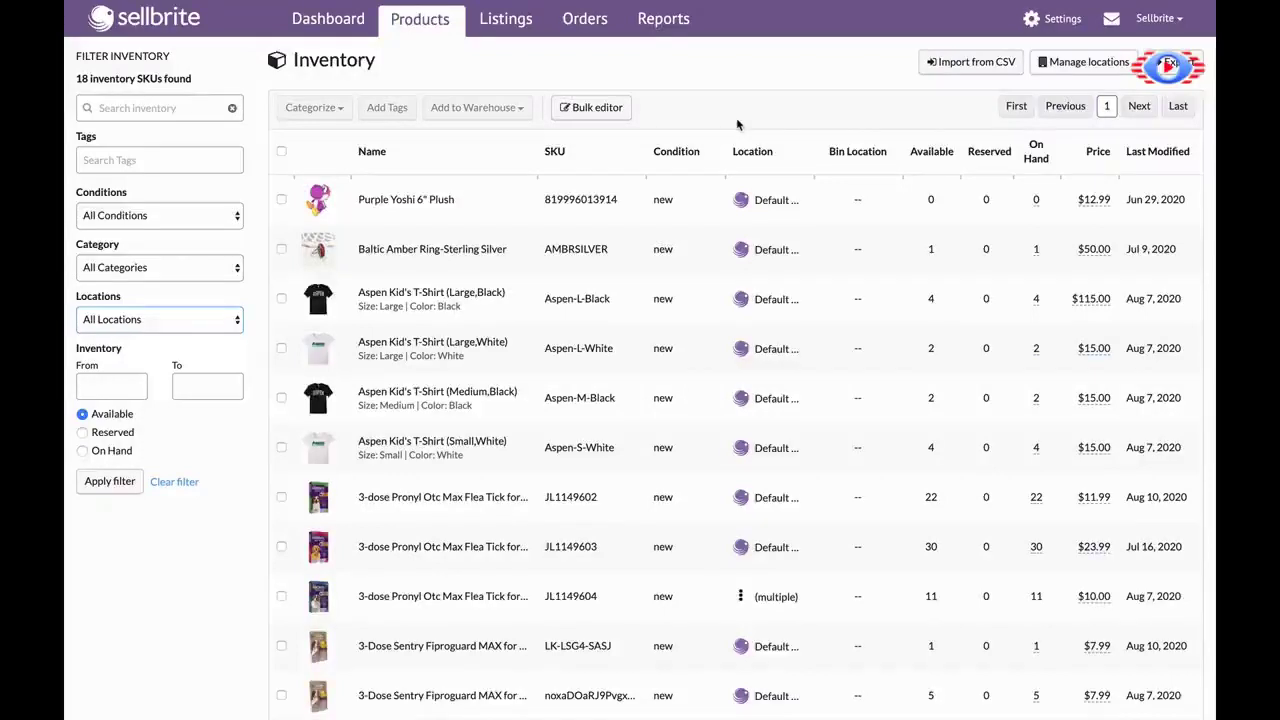
left_click(1036, 203)
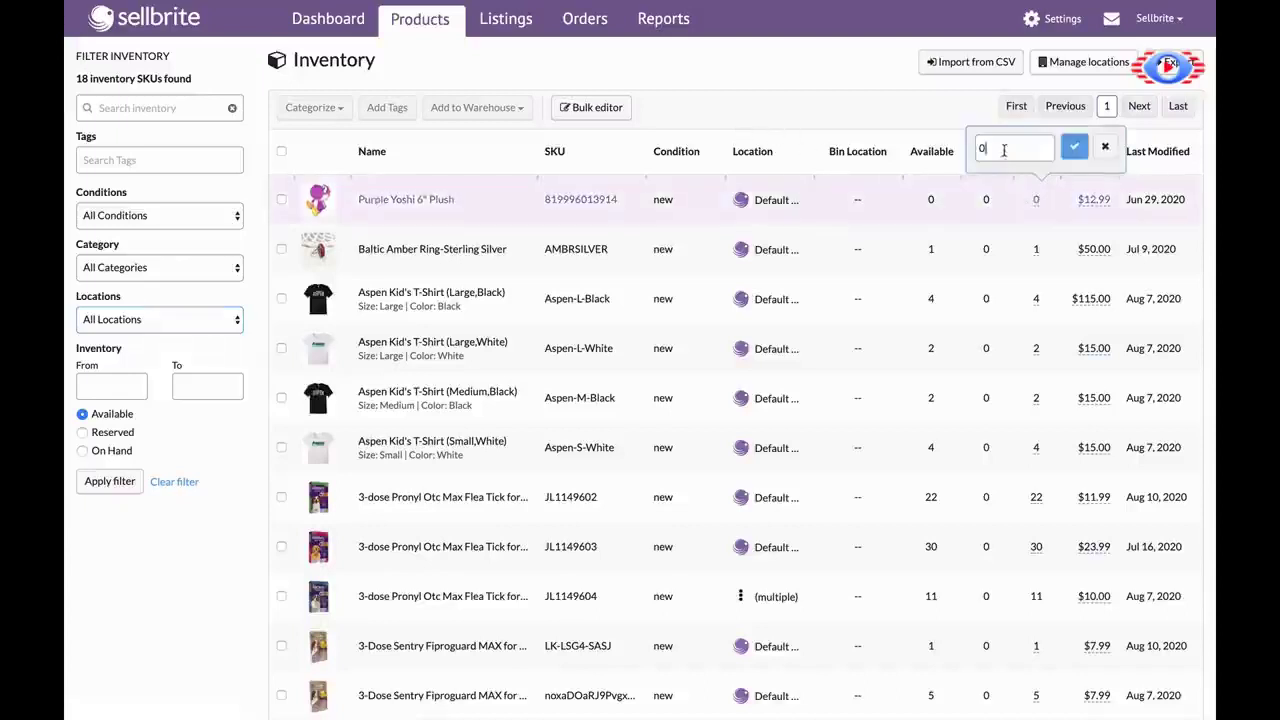
type("5")
left_click(1075, 152)
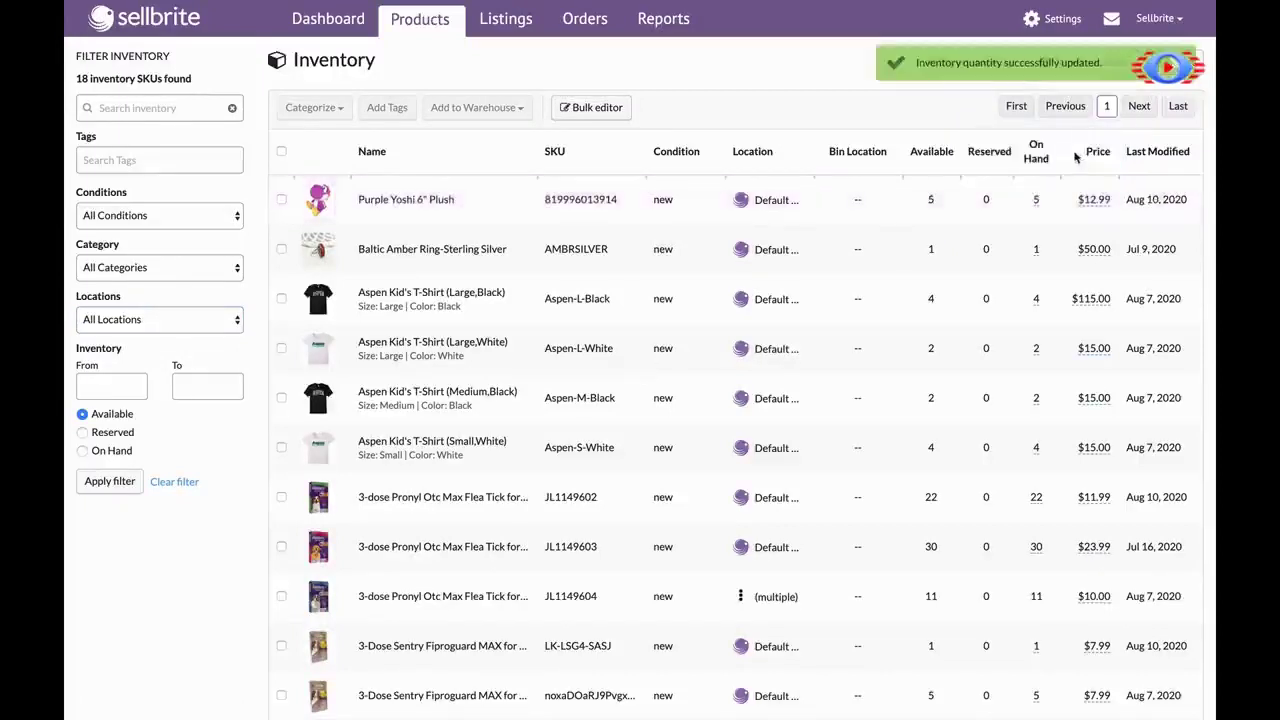
Step: In the bulk editor, fill on-hand 5 to the Baltic Amber Ring and four Aspen T-shirts, then save
left_click(618, 117)
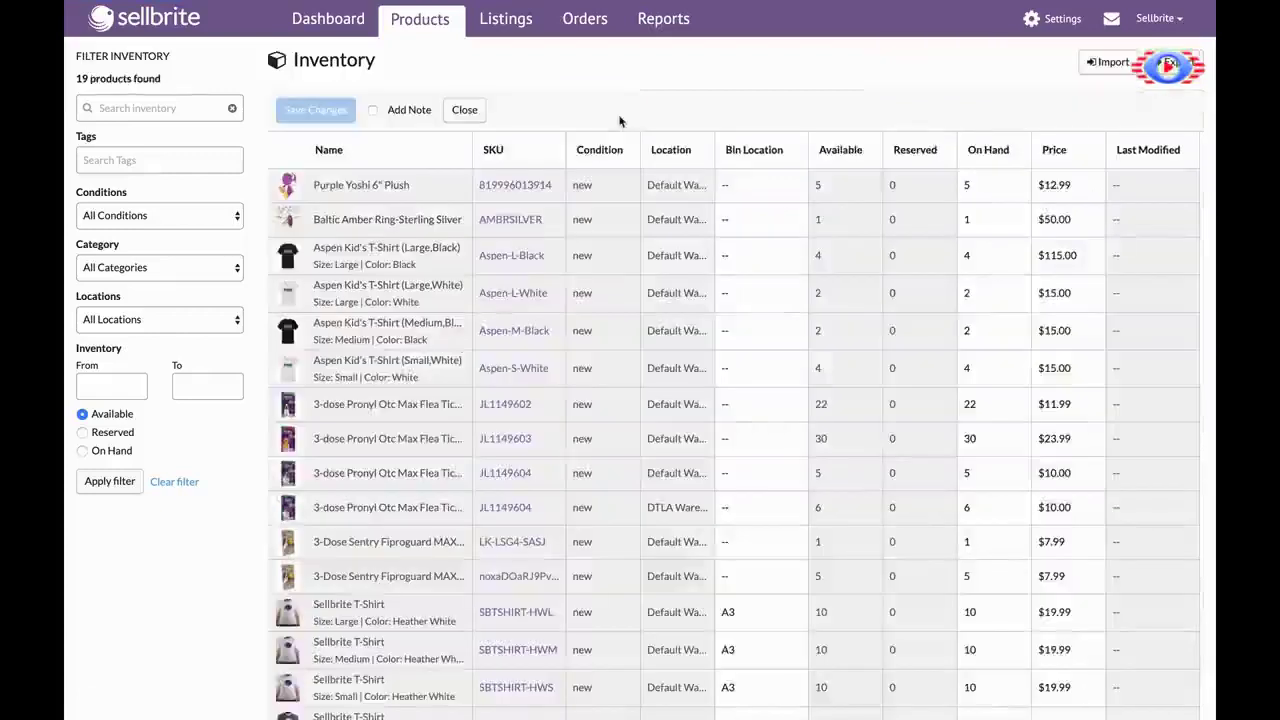
left_click(1030, 196)
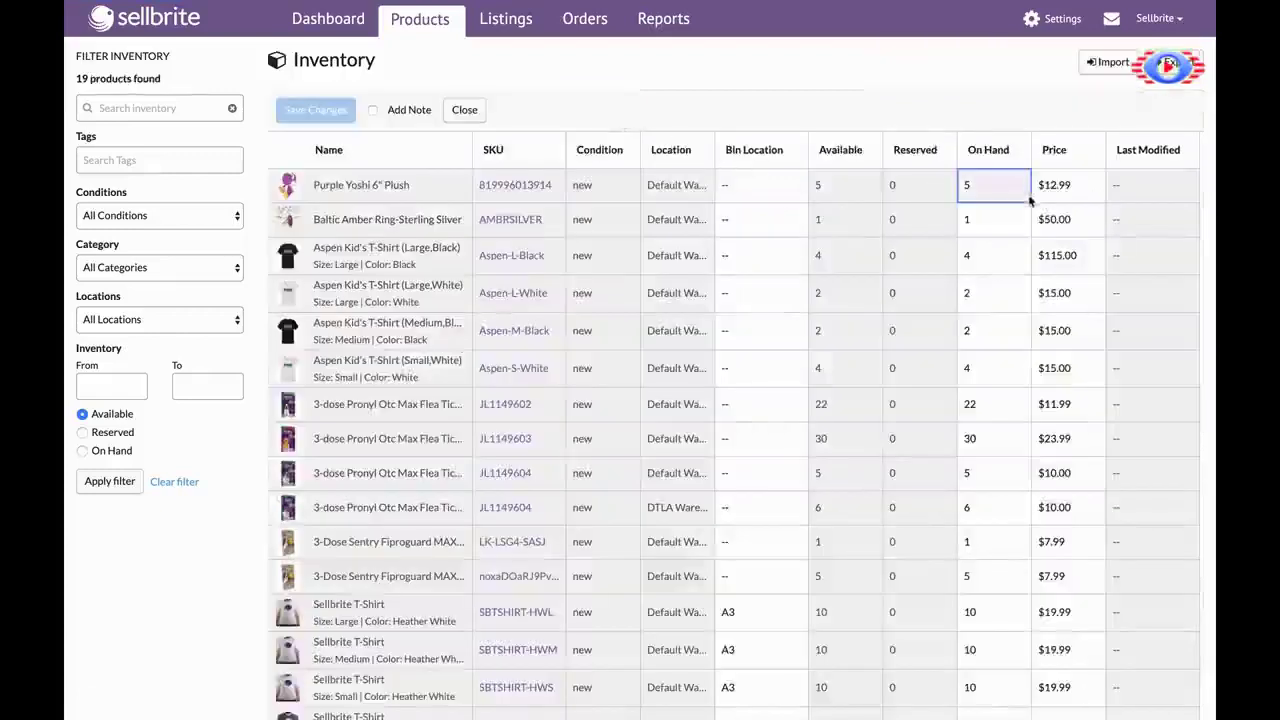
left_click_drag(1030, 201, 1015, 366)
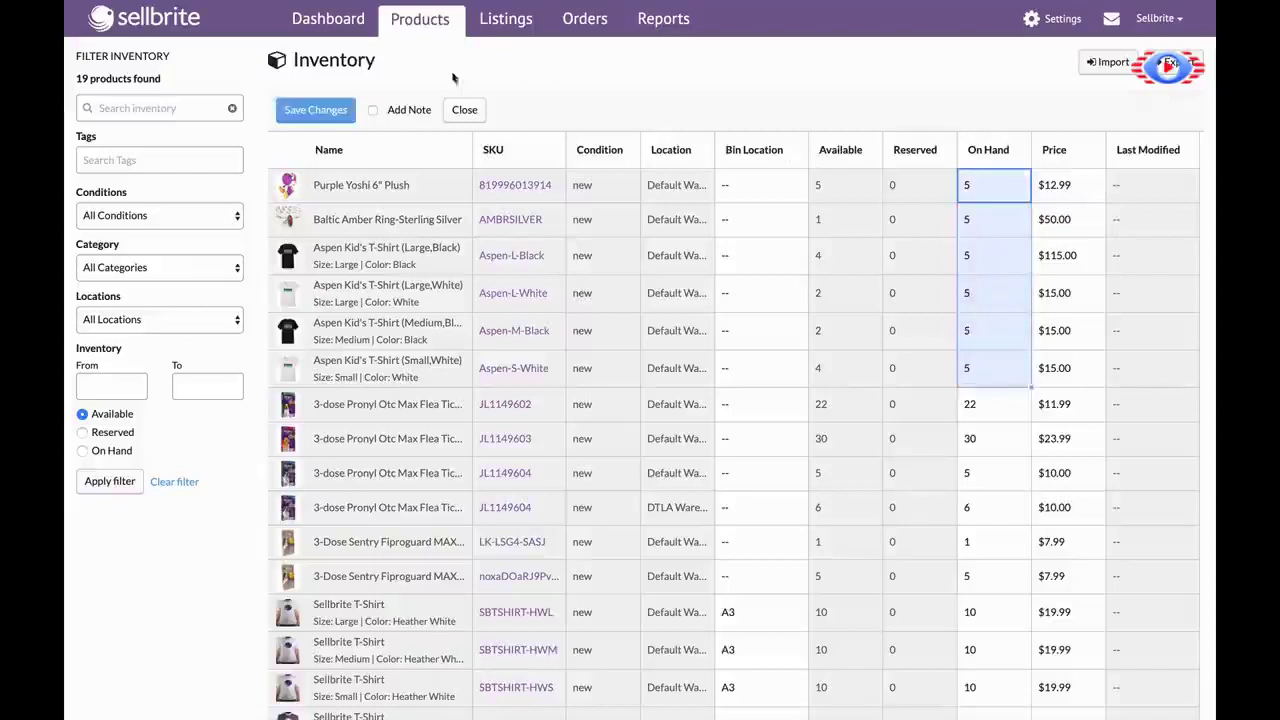
left_click(342, 110)
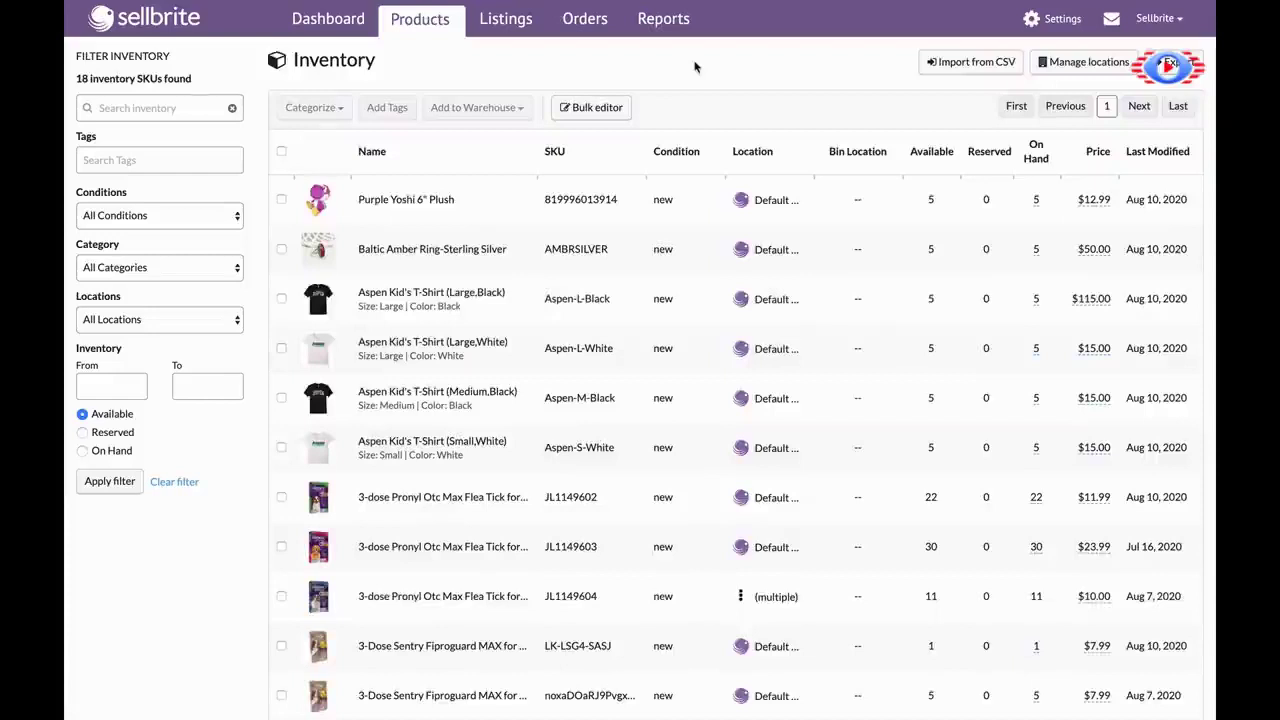
Step: In the channel settings, move Pasadena Warehouse out of the active warehouses and back
left_click(1034, 34)
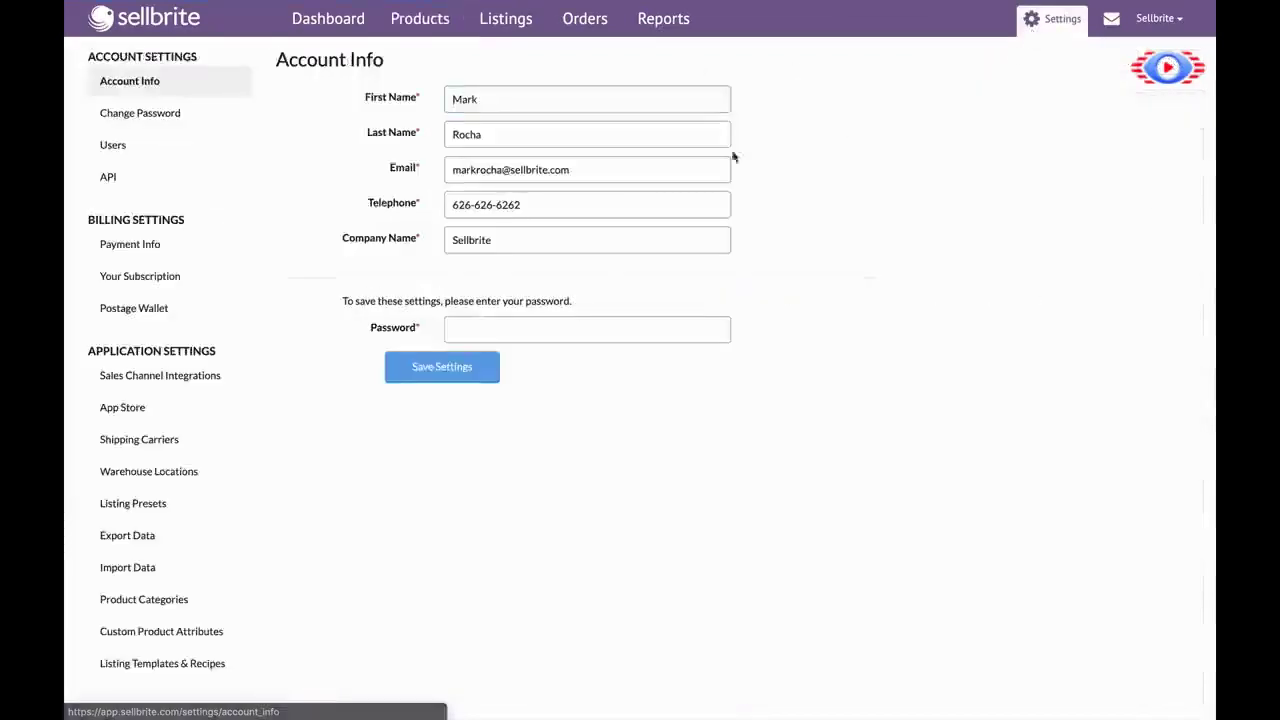
left_click(134, 188)
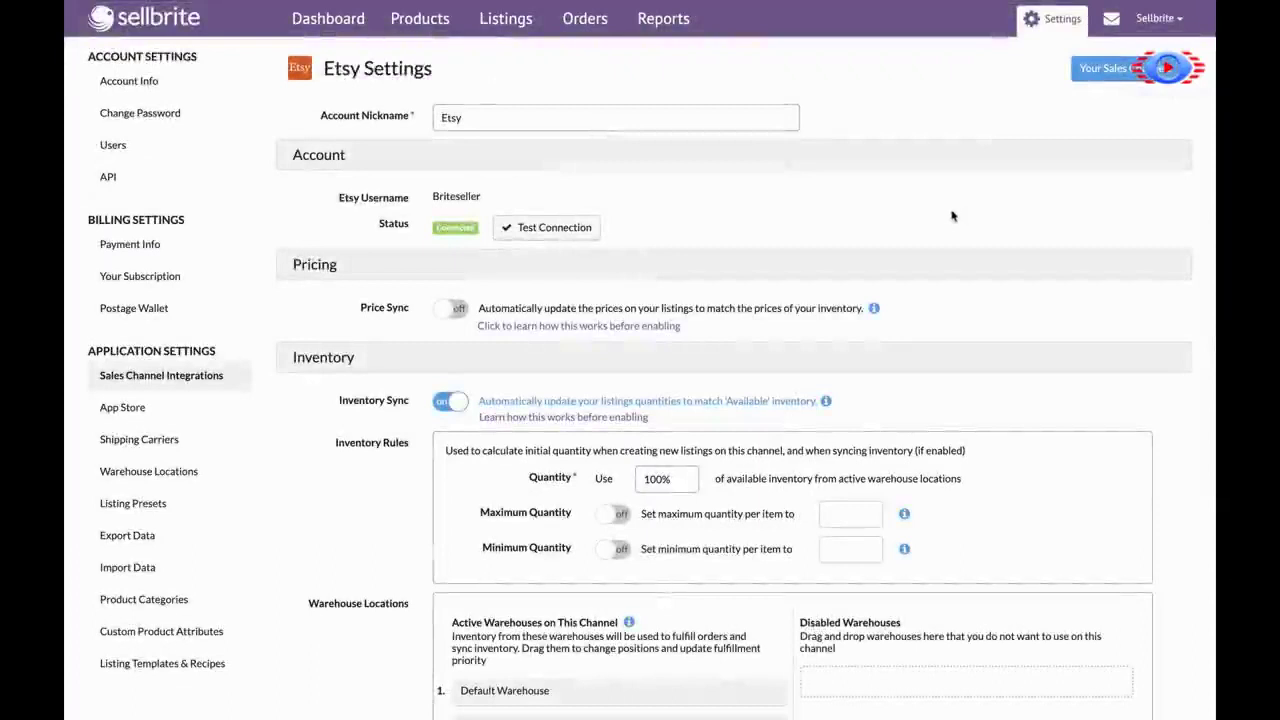
scroll(952, 216, "down", 2)
scroll(952, 214, "down", 3)
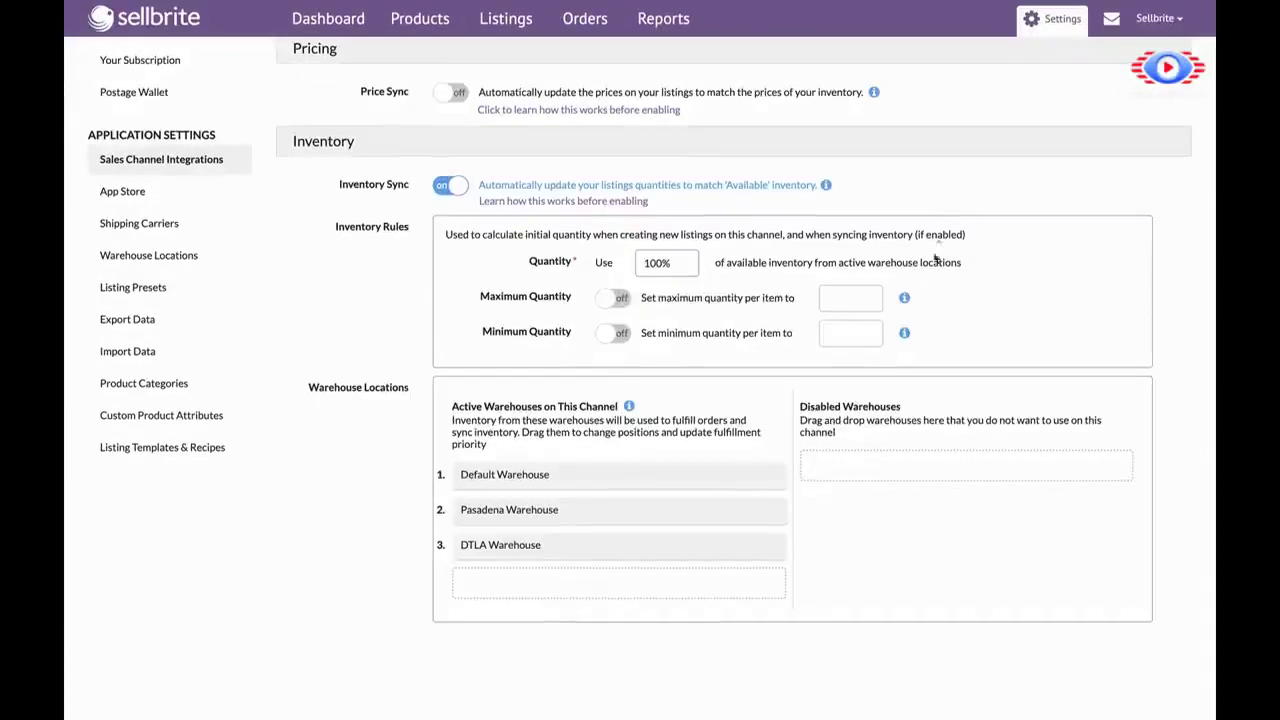
mouse_move(740, 511)
left_mouse_down()
mouse_move(898, 530)
mouse_move(1081, 509)
left_mouse_up()
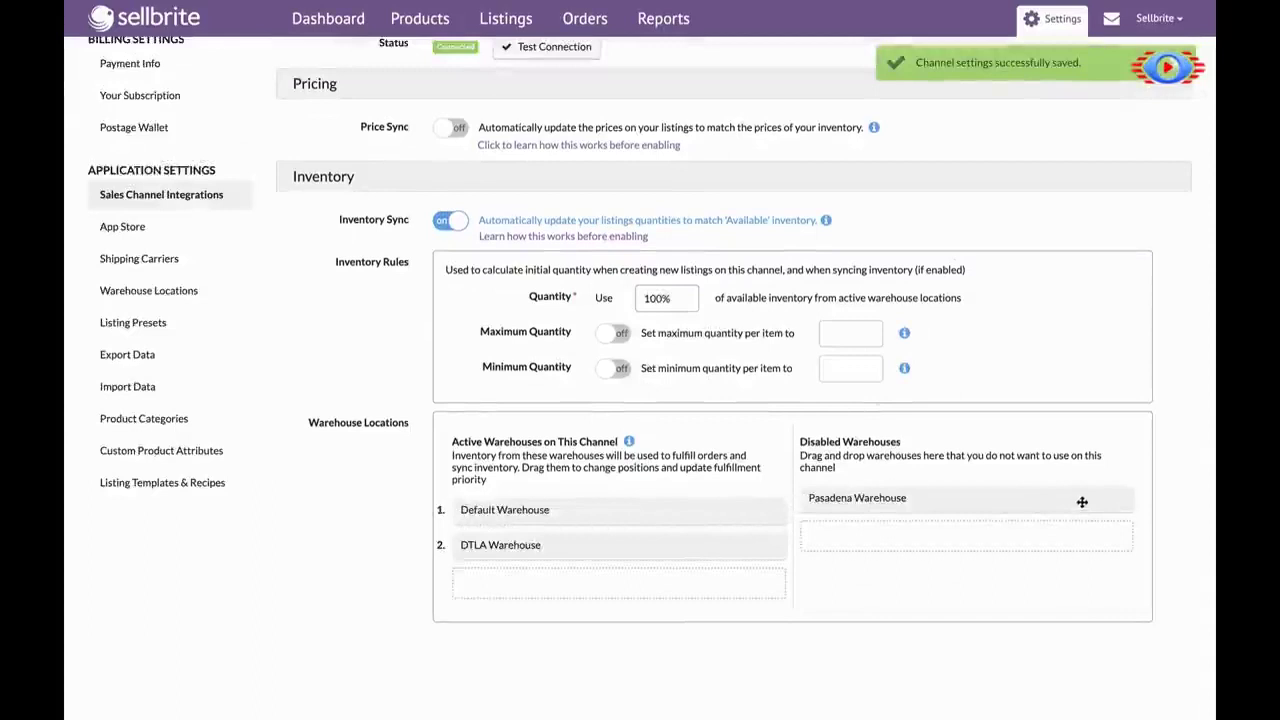
mouse_move(1081, 509)
left_mouse_down()
mouse_move(933, 541)
mouse_move(762, 545)
mouse_move(762, 509)
left_mouse_up()
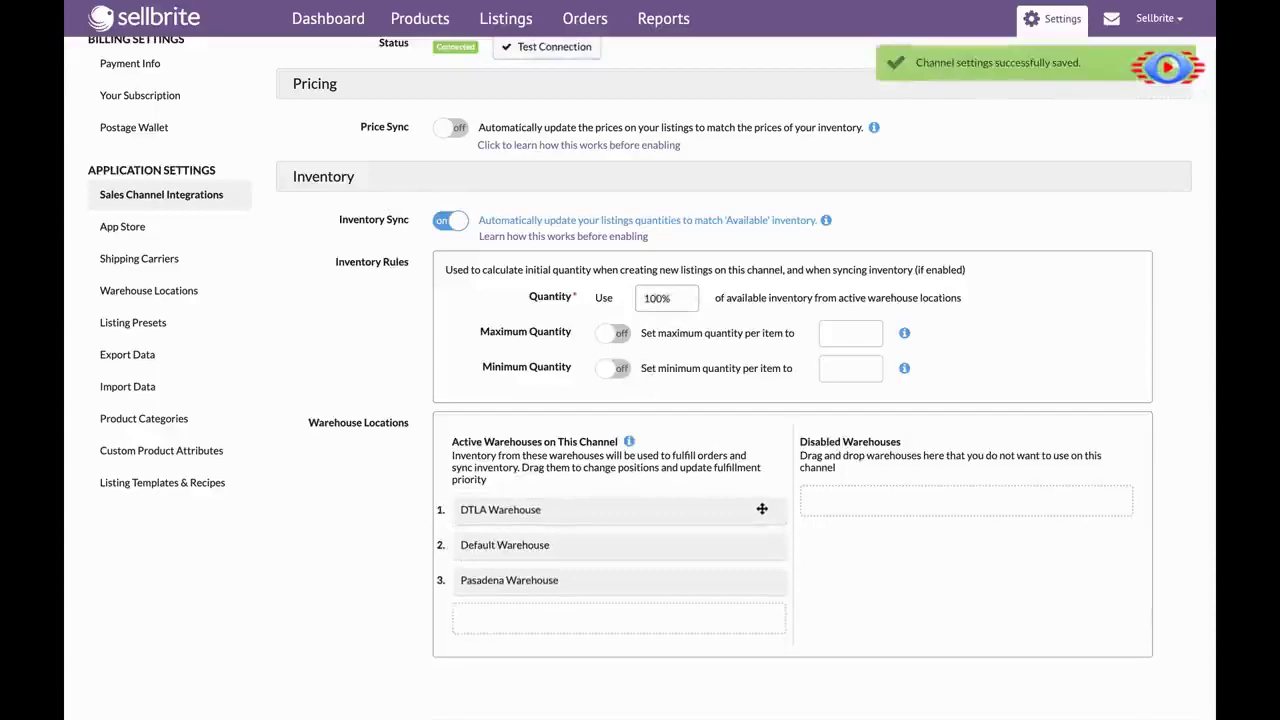
Step: Set a per-item maximum quantity of 3, then turn that limit back off
scroll(762, 509, "up", 2)
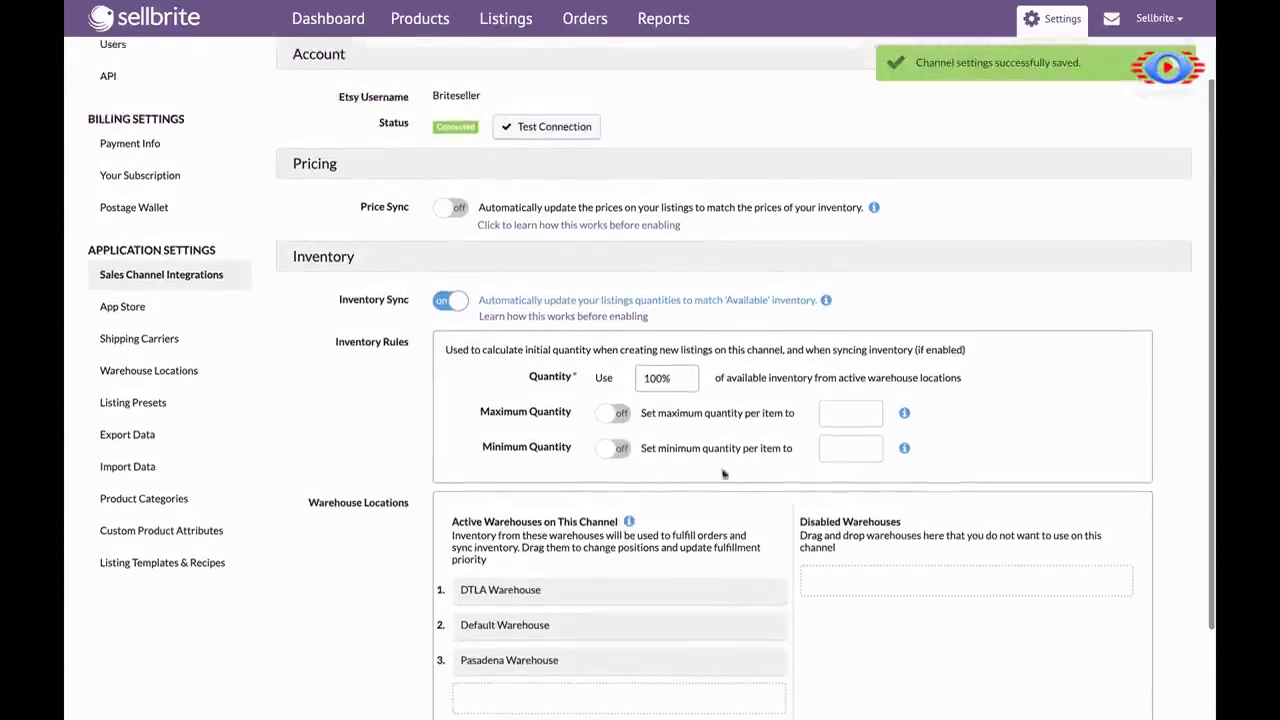
left_click(620, 413)
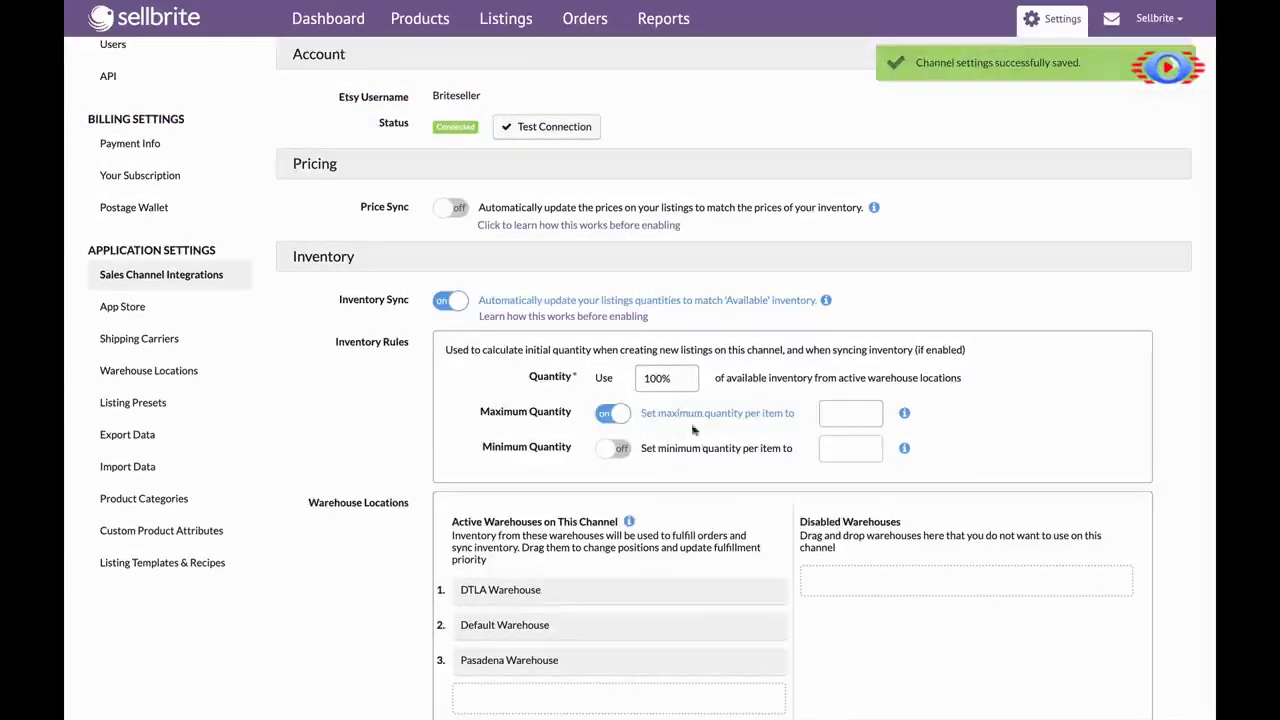
left_click(848, 418)
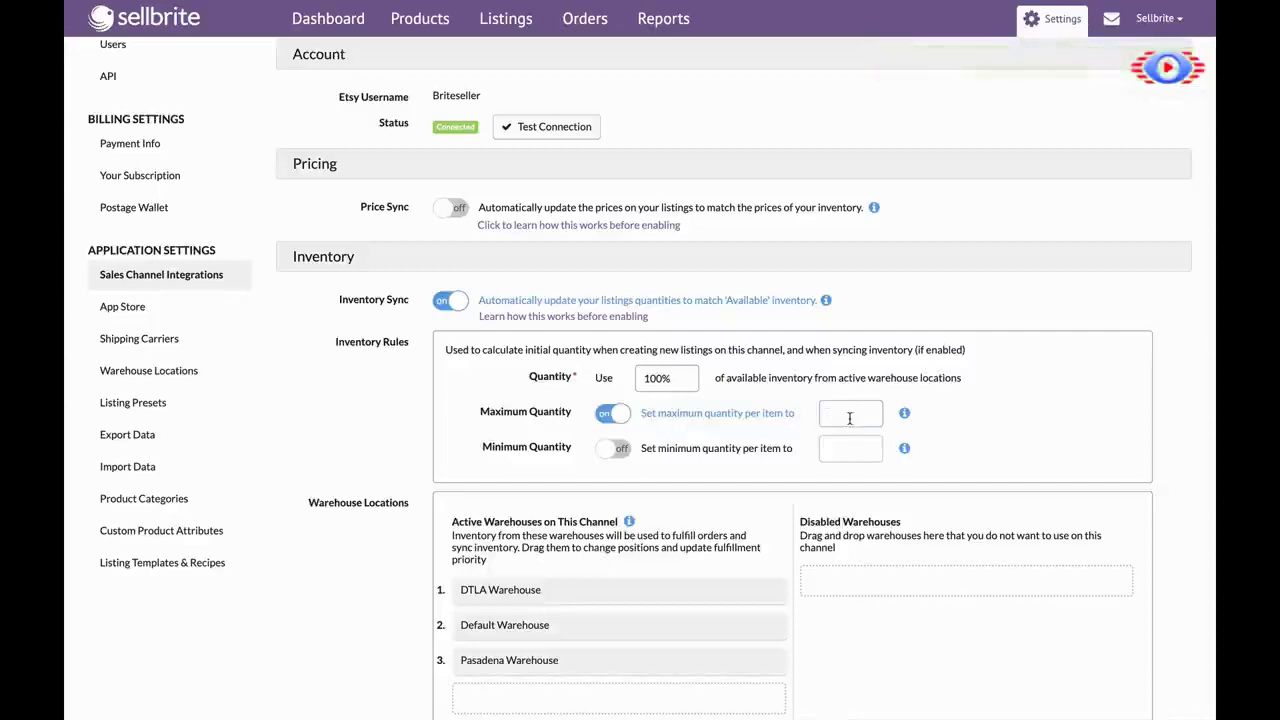
type("3")
left_click(933, 421)
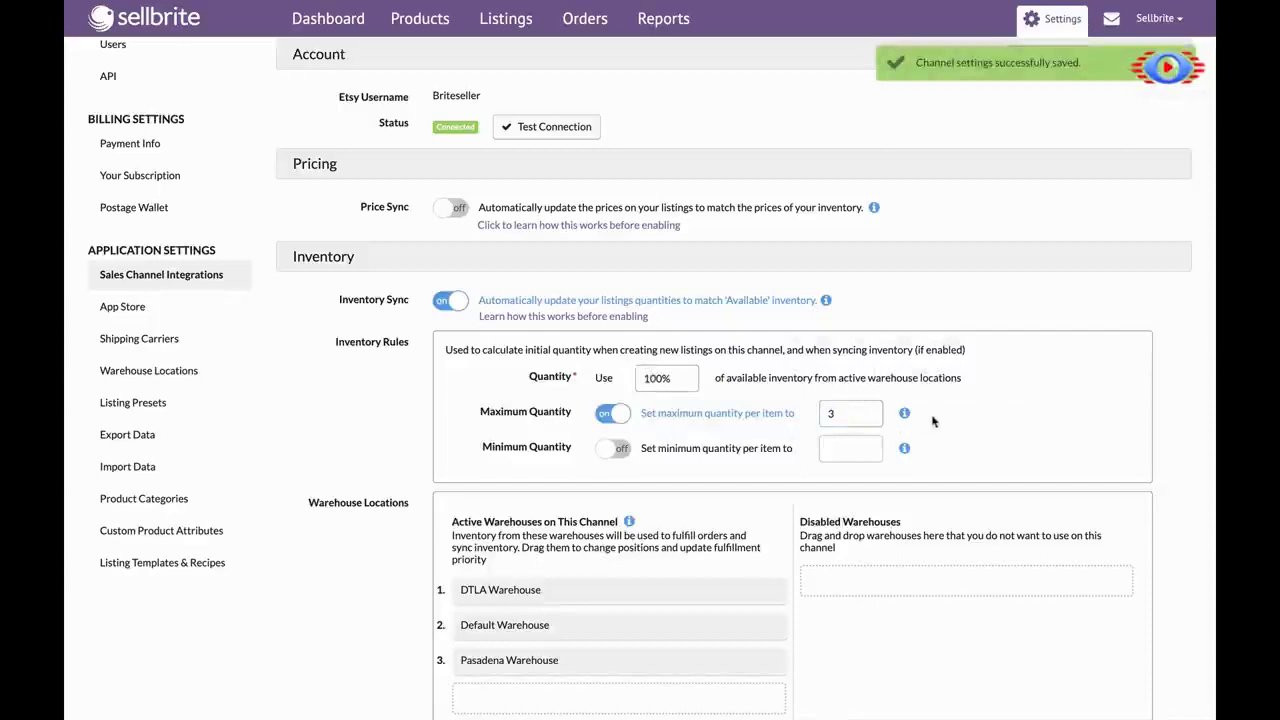
left_click(606, 418)
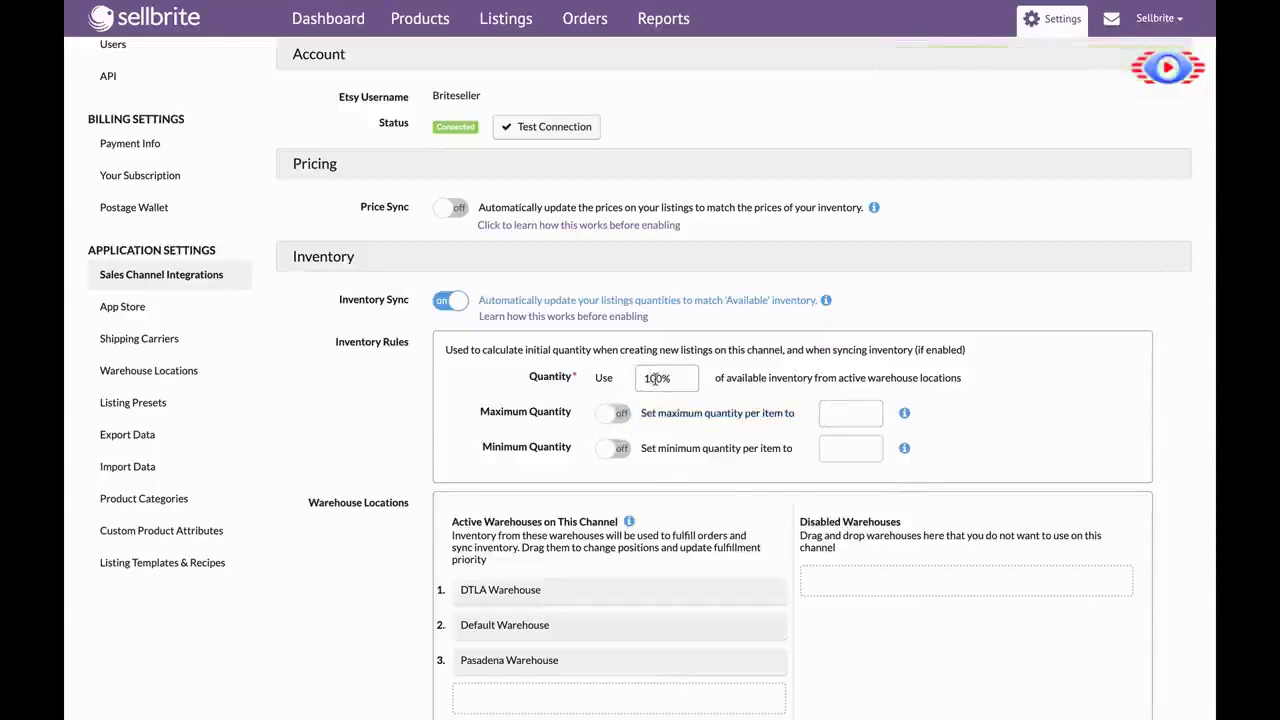
Step: Set the Etsy inventory sync quantity to 40% and save it
key("BackSpace")
key("BackSpace")
key("BackSpace")
type("40")
left_click(705, 382)
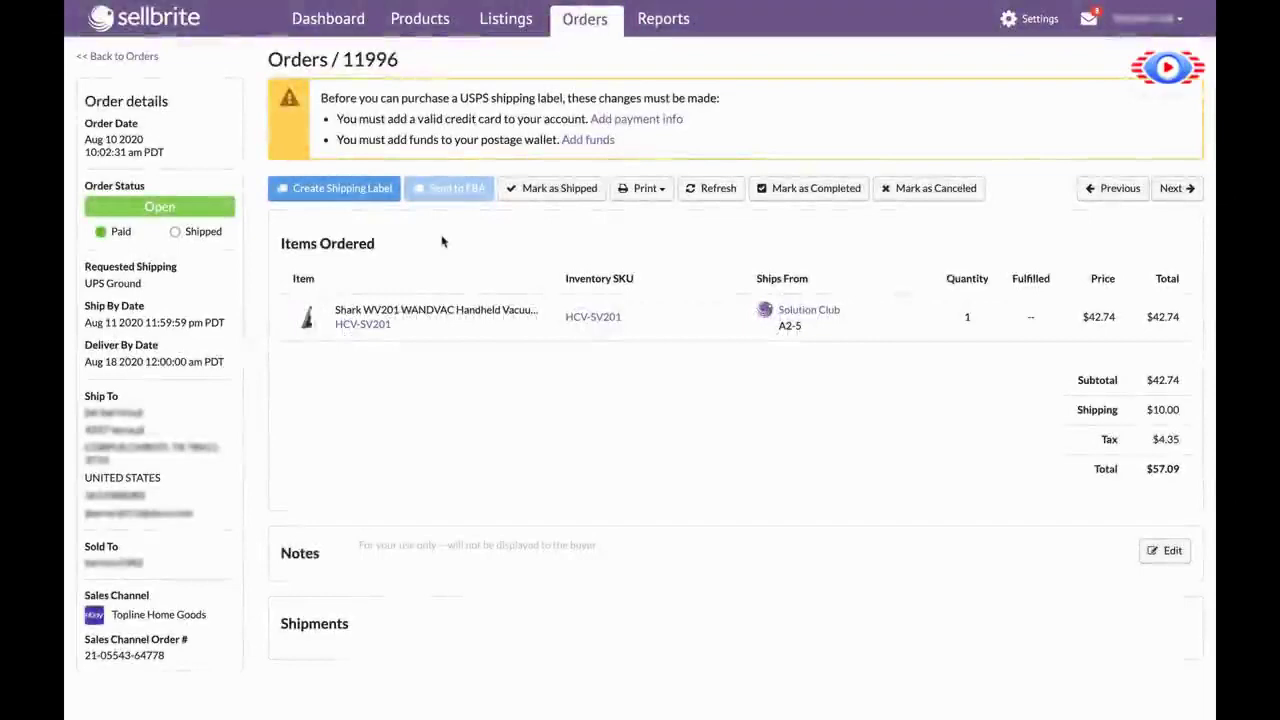
Step: Start a shipping label for an order and look through the shipping rate choices
left_click(362, 196)
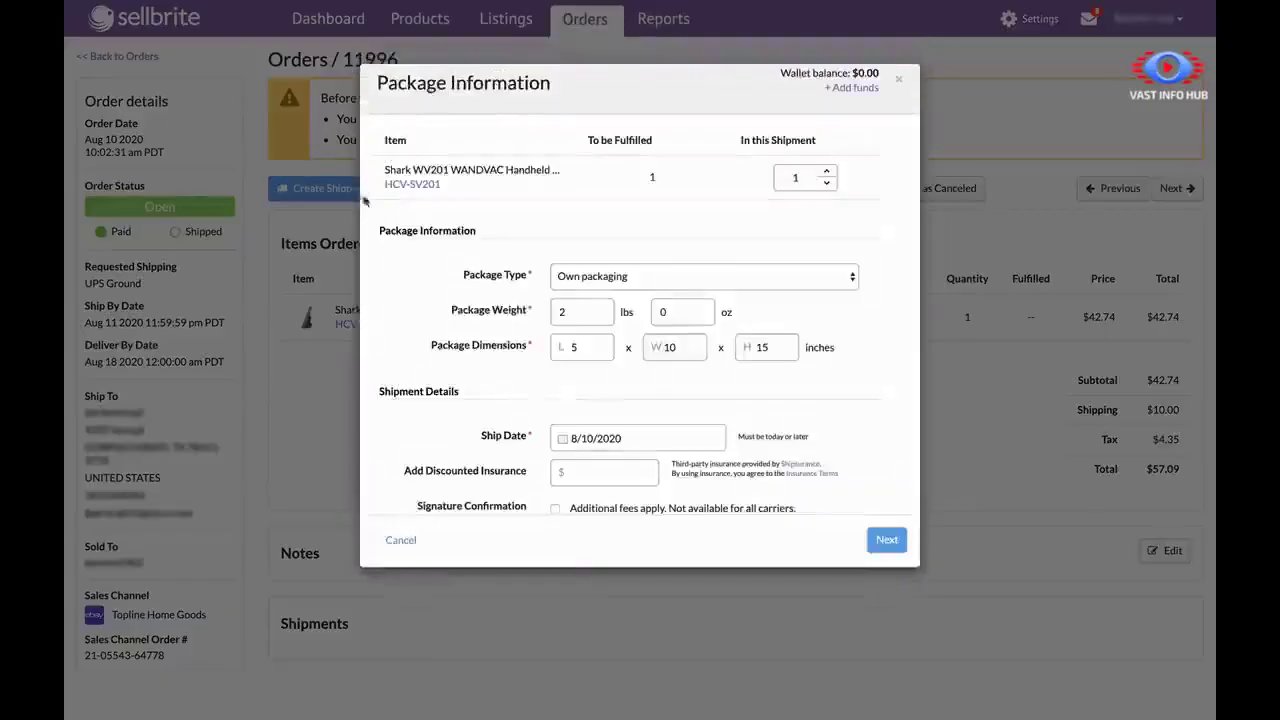
left_click(887, 540)
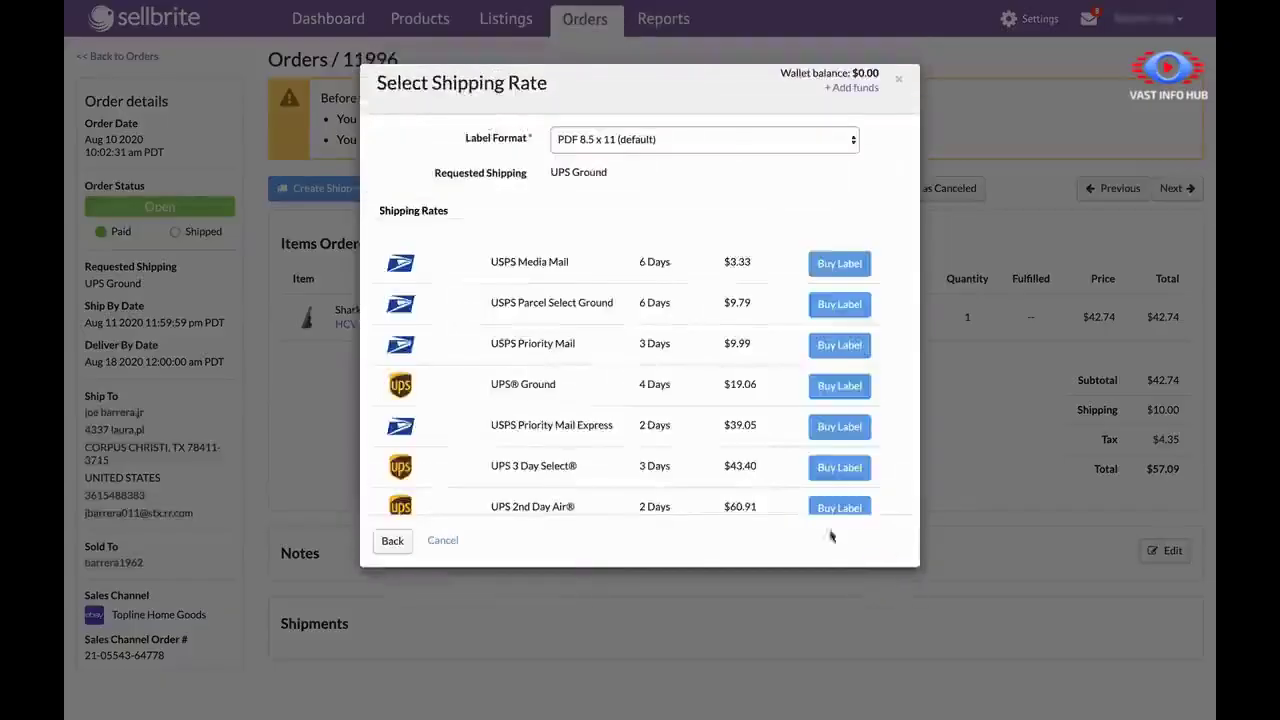
scroll(700, 446, "down", 1)
scroll(700, 446, "down", 2)
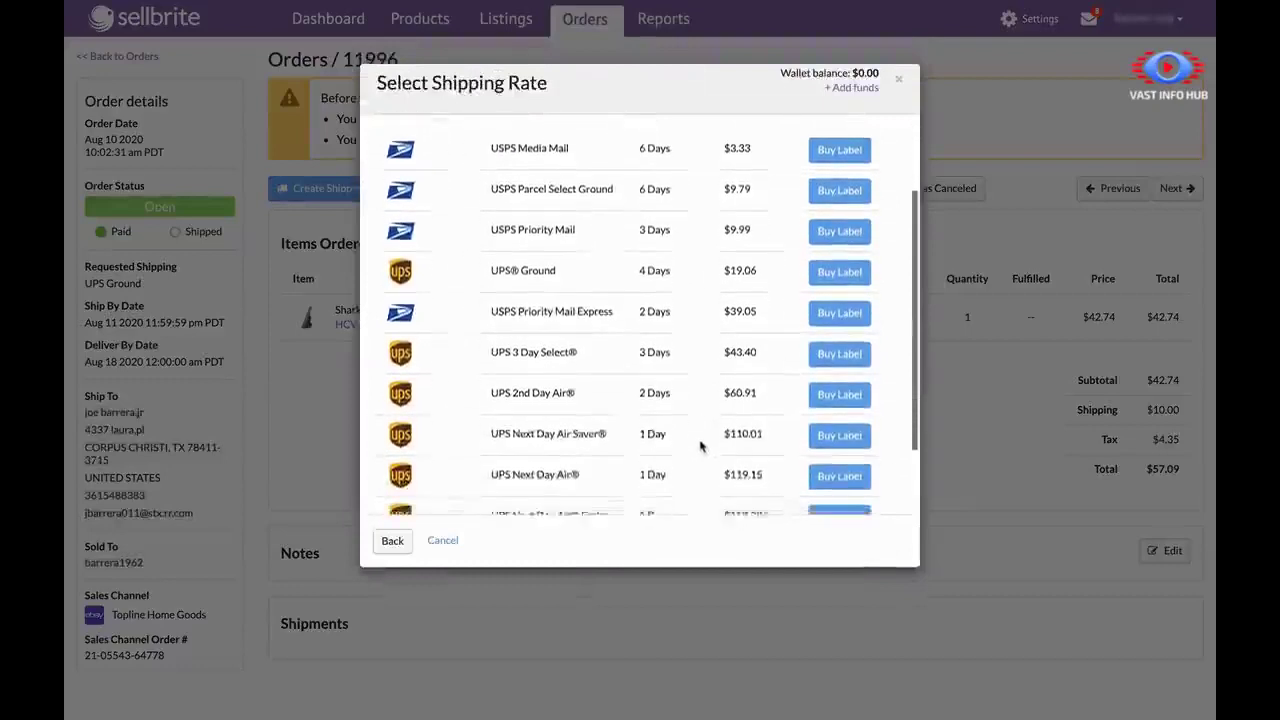
scroll(700, 446, "down", 1)
scroll(700, 446, "down", 1)
scroll(700, 446, "up", 1)
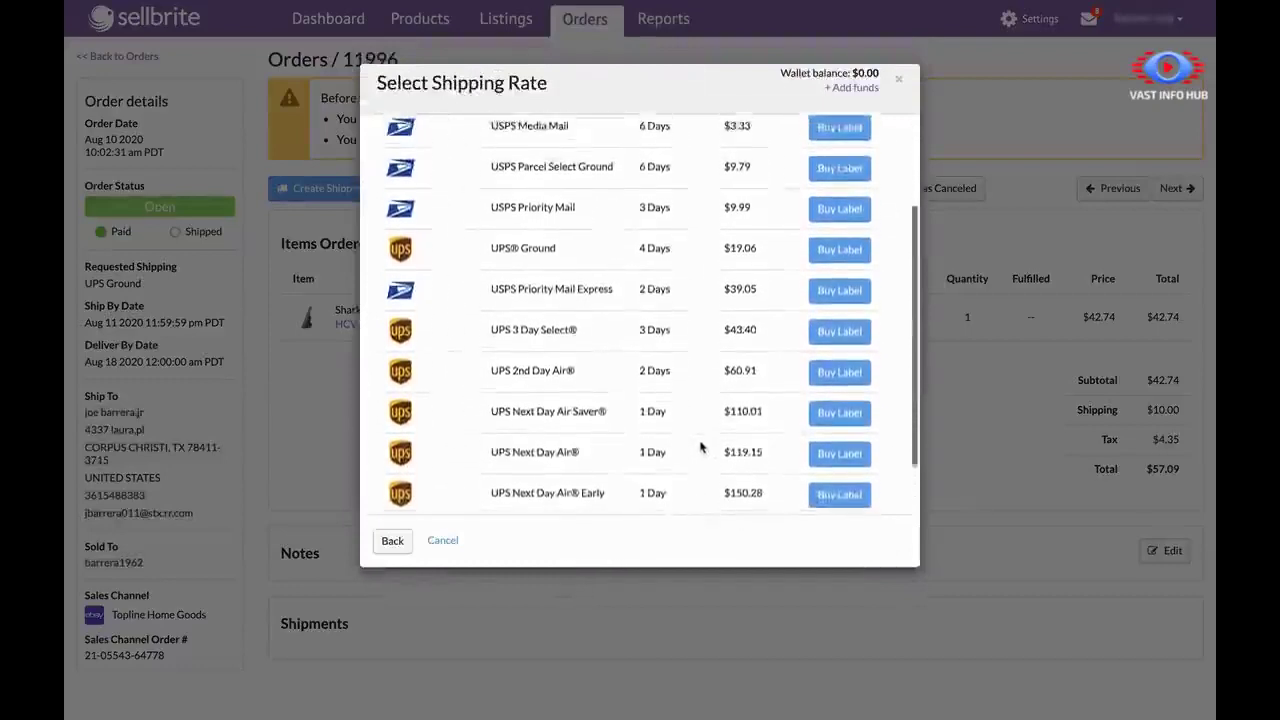
scroll(700, 446, "up", 2)
scroll(700, 446, "up", 1)
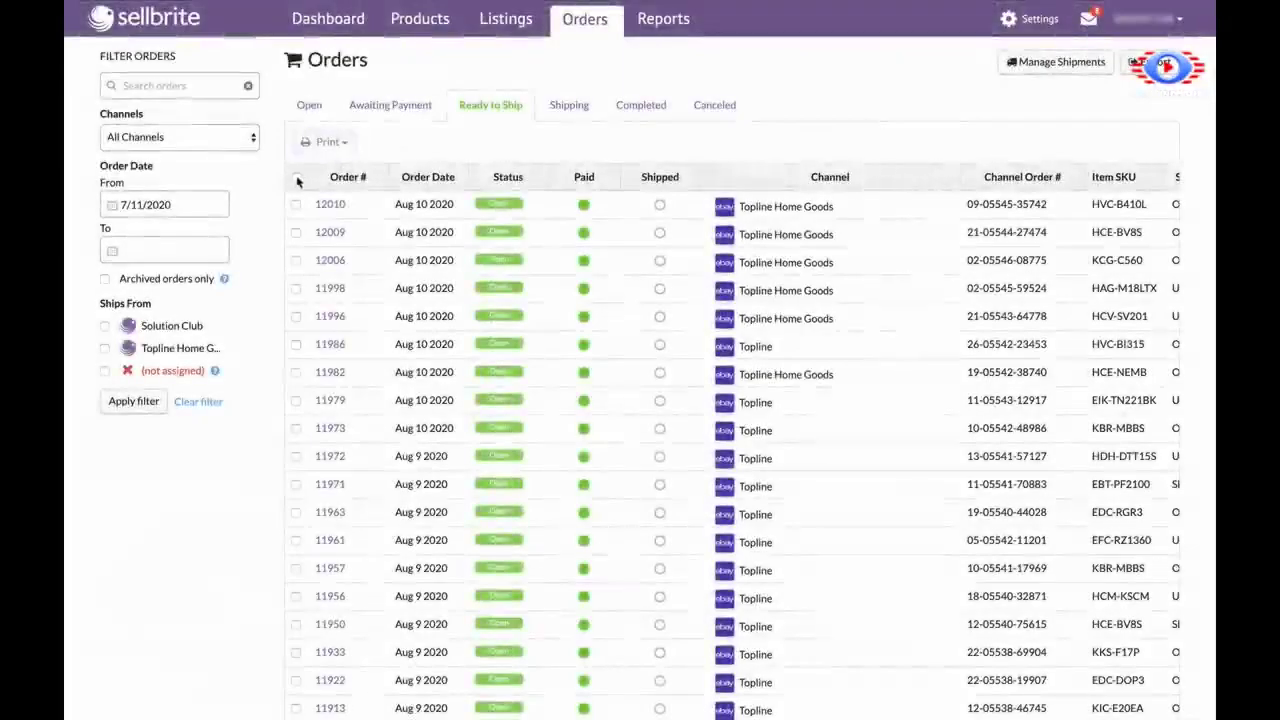
Step: Select all ready-to-ship orders and print a Solution Club picklist
left_click(296, 177)
left_click(335, 150)
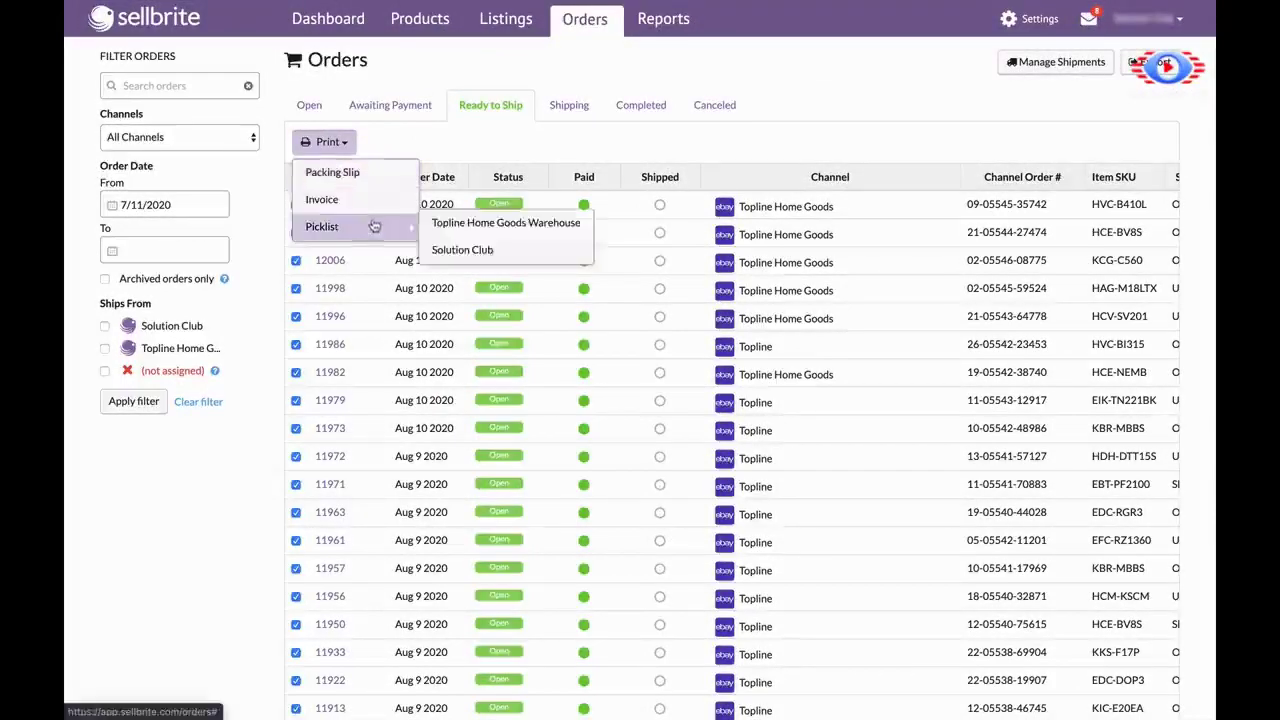
left_click(466, 246)
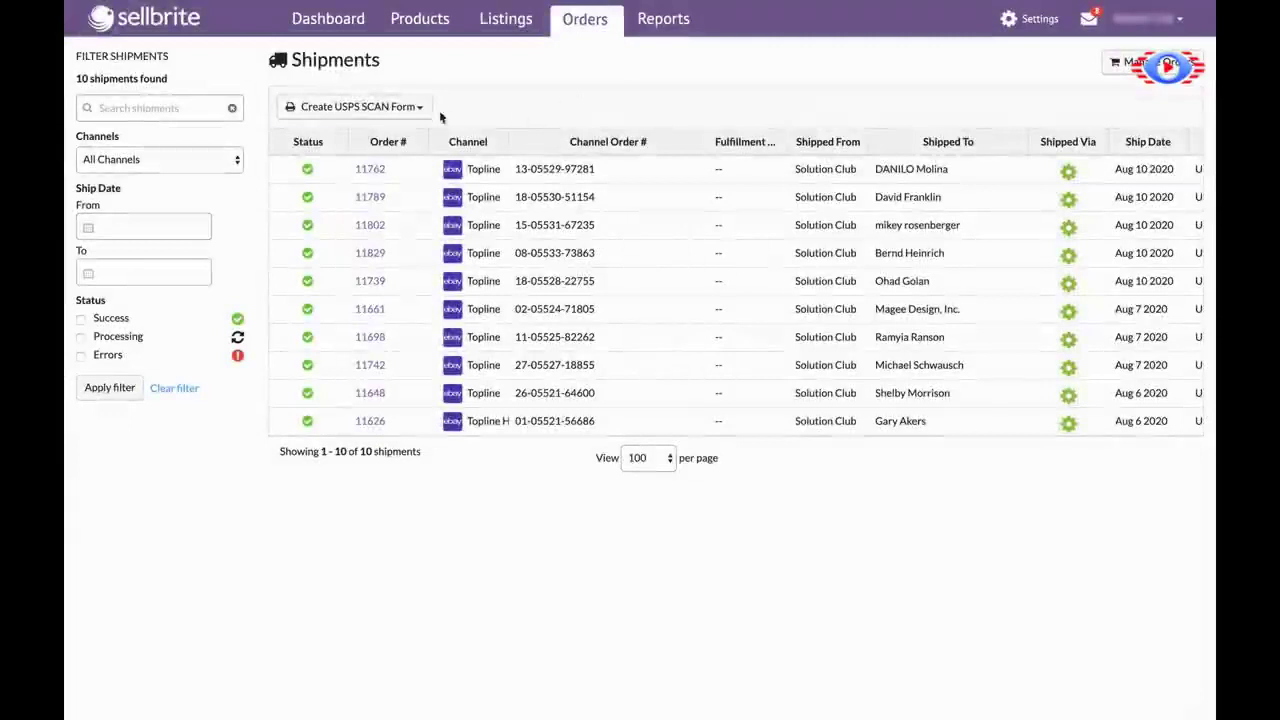
Step: Open the Create USPS SCAN Form dropdown to see which warehouses it covers
left_click(423, 112)
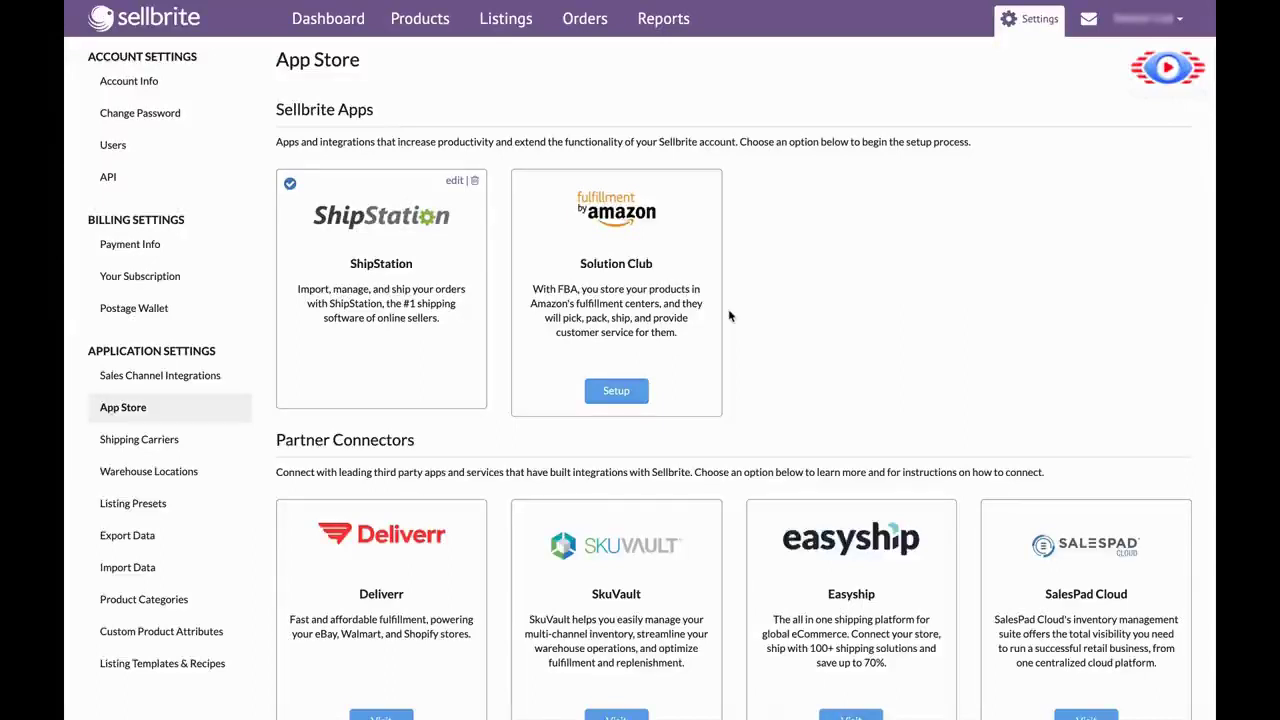
Step: Scroll down through the App Store's apps and partner connectors
scroll(729, 316, "down", 2)
scroll(729, 316, "down", 2)
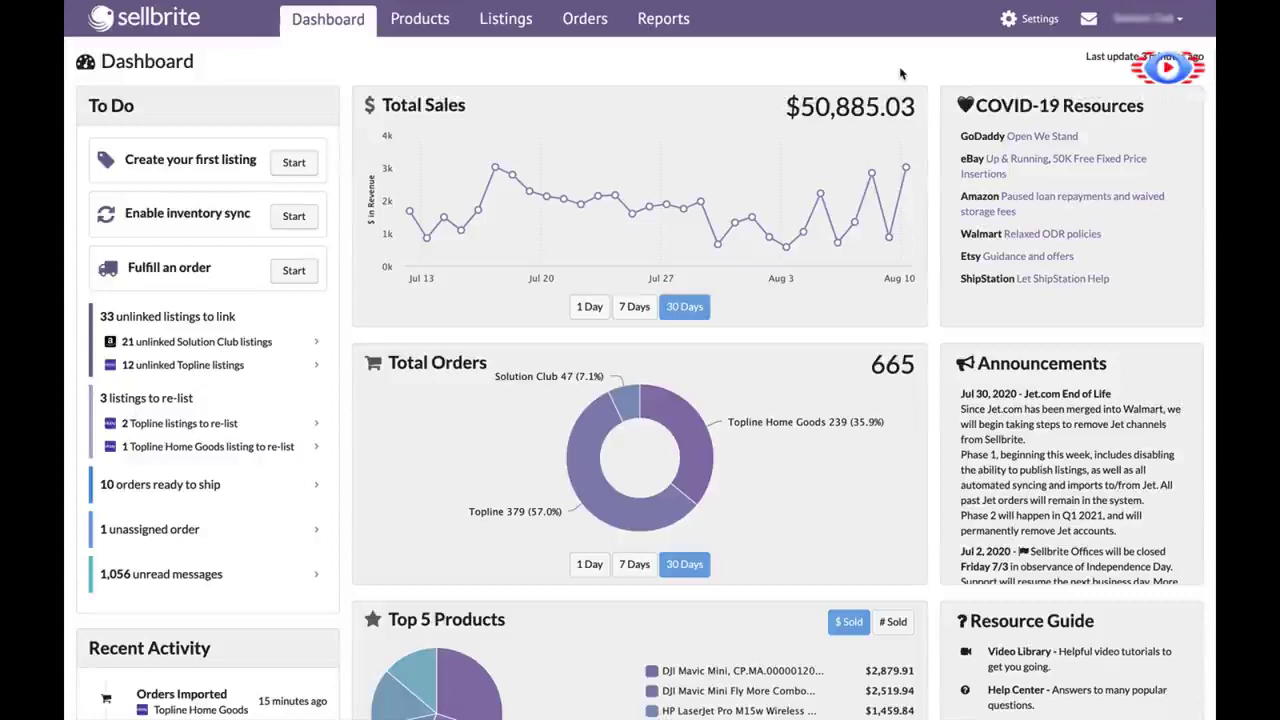
Step: Scroll down the dashboard and back up again
scroll(899, 73, "down", 4)
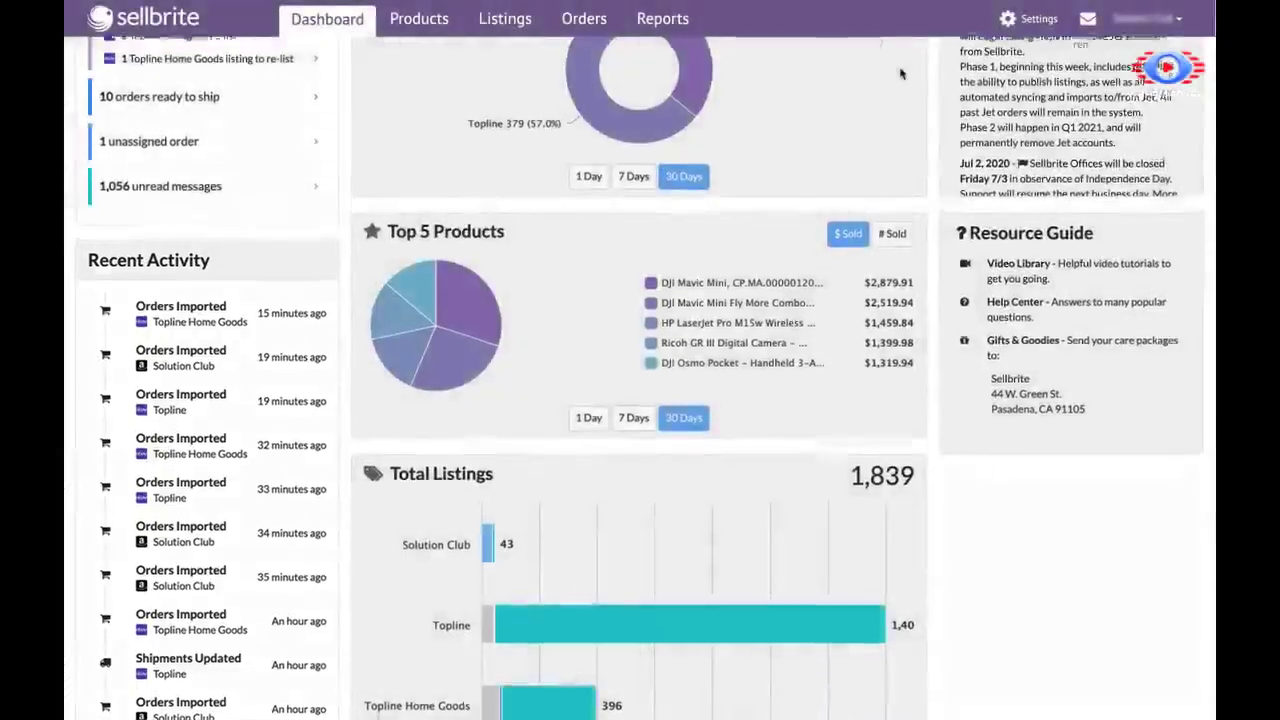
scroll(899, 73, "up", 4)
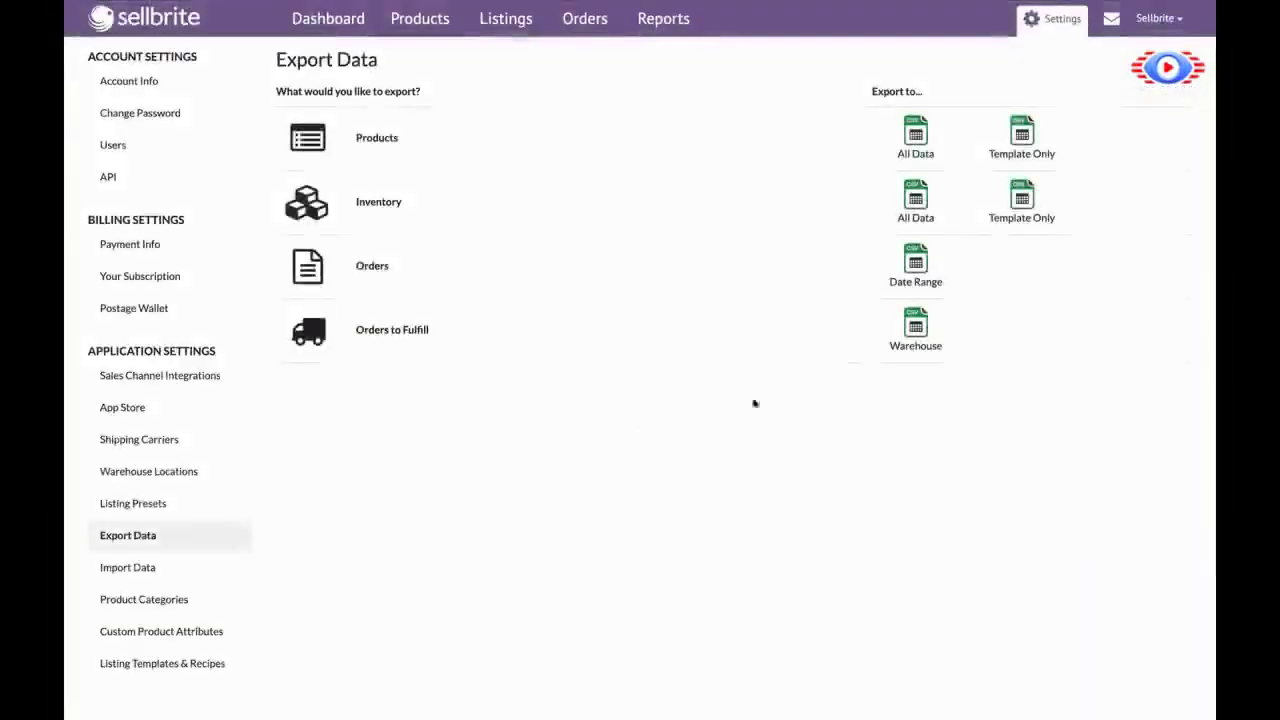
Step: Export orders dated 1 July 2020 through 10 August 2020 as a CSV
left_click(892, 284)
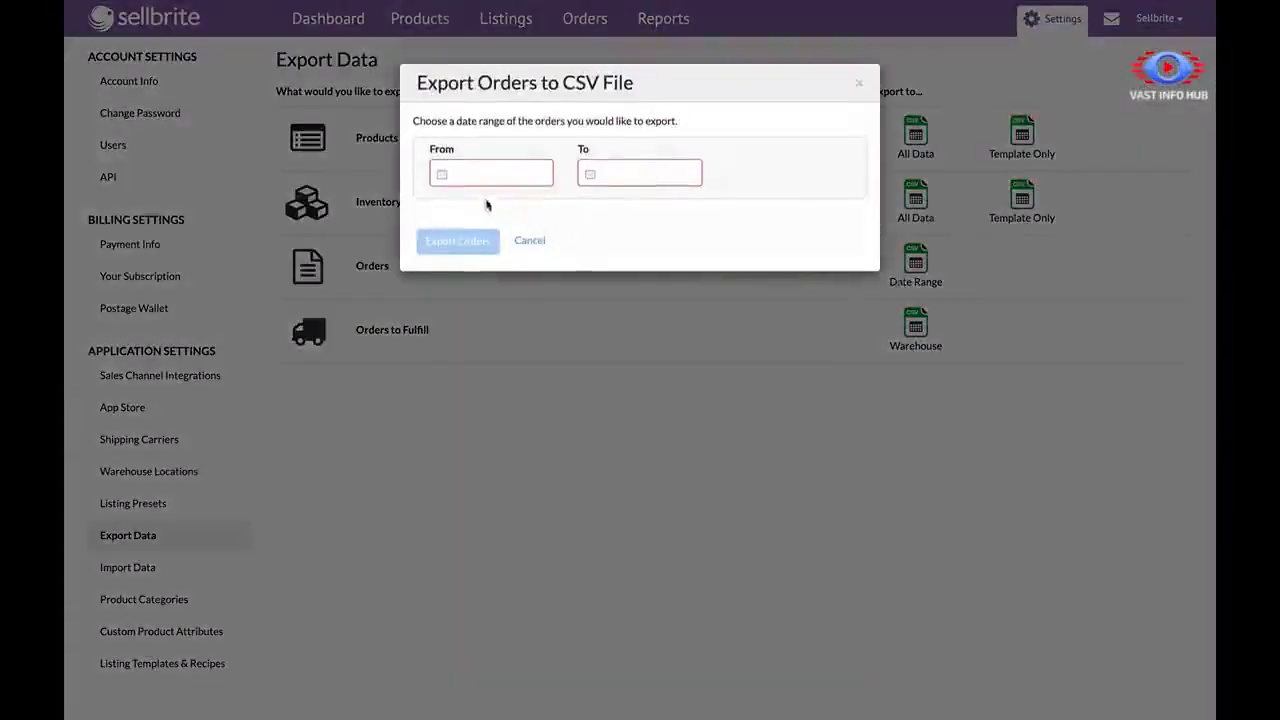
left_click(443, 177)
left_click(447, 210)
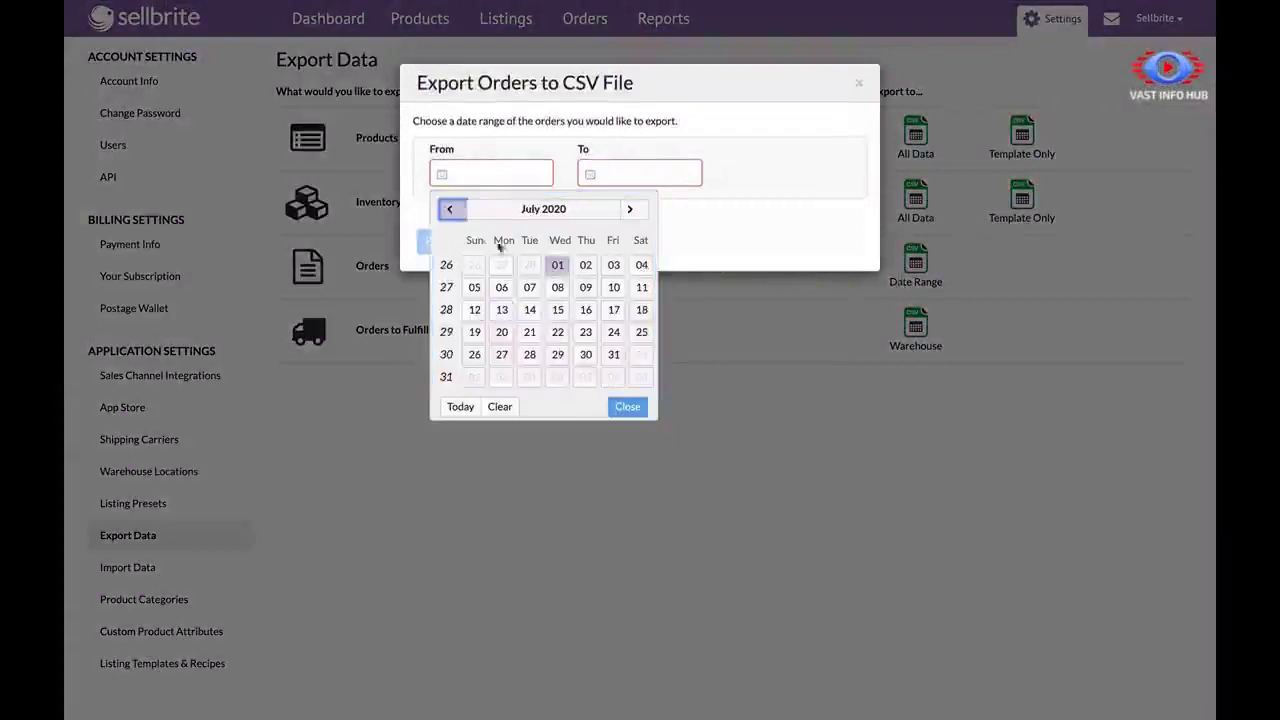
left_click(558, 264)
left_click(590, 175)
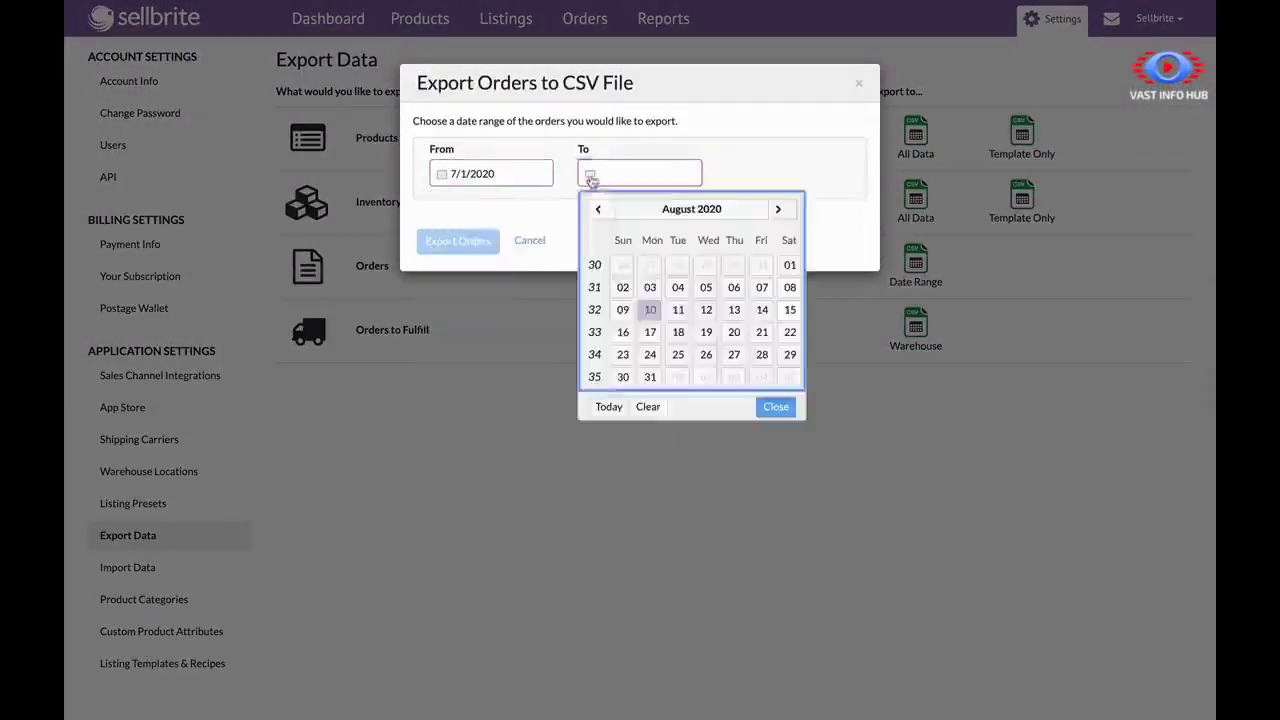
left_click(650, 305)
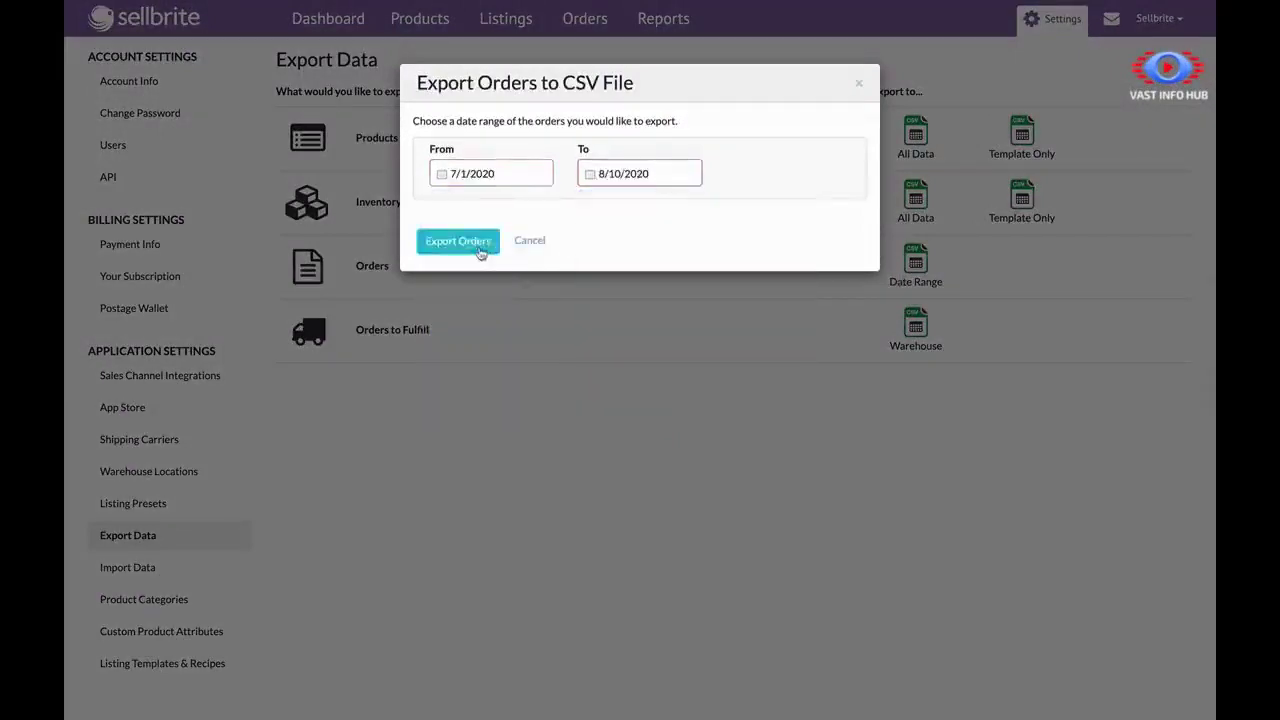
left_click(480, 249)
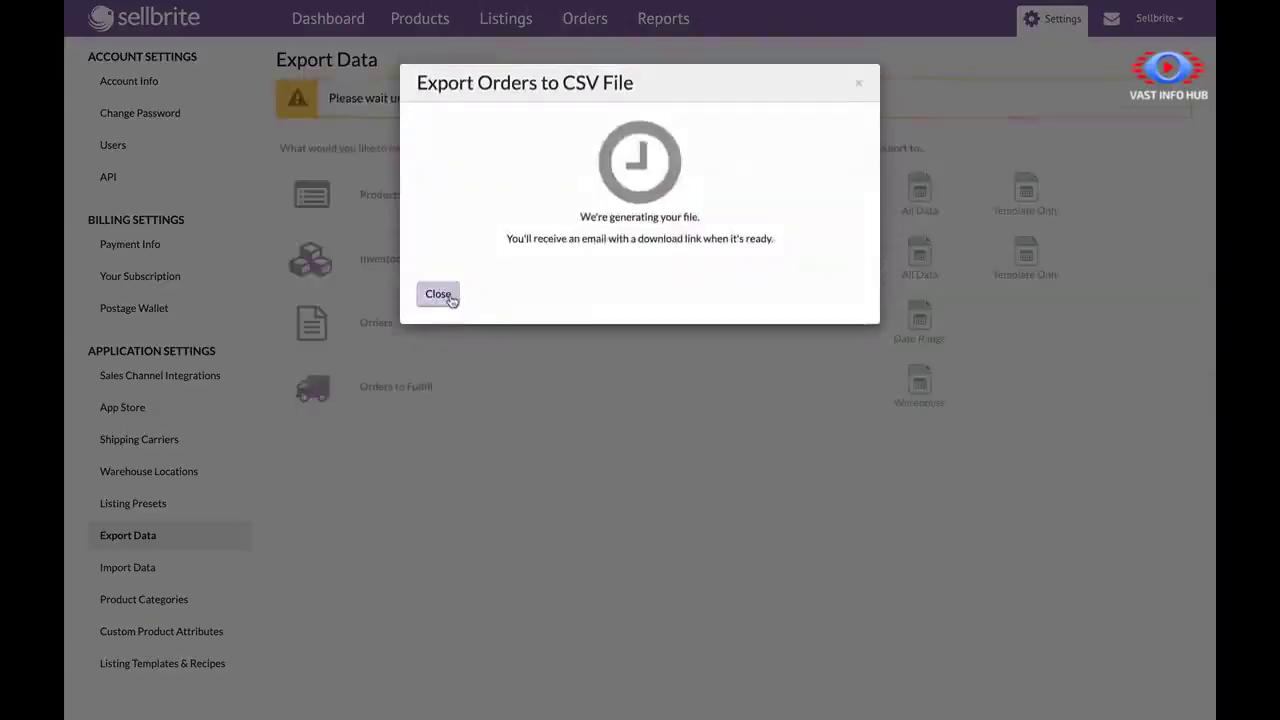